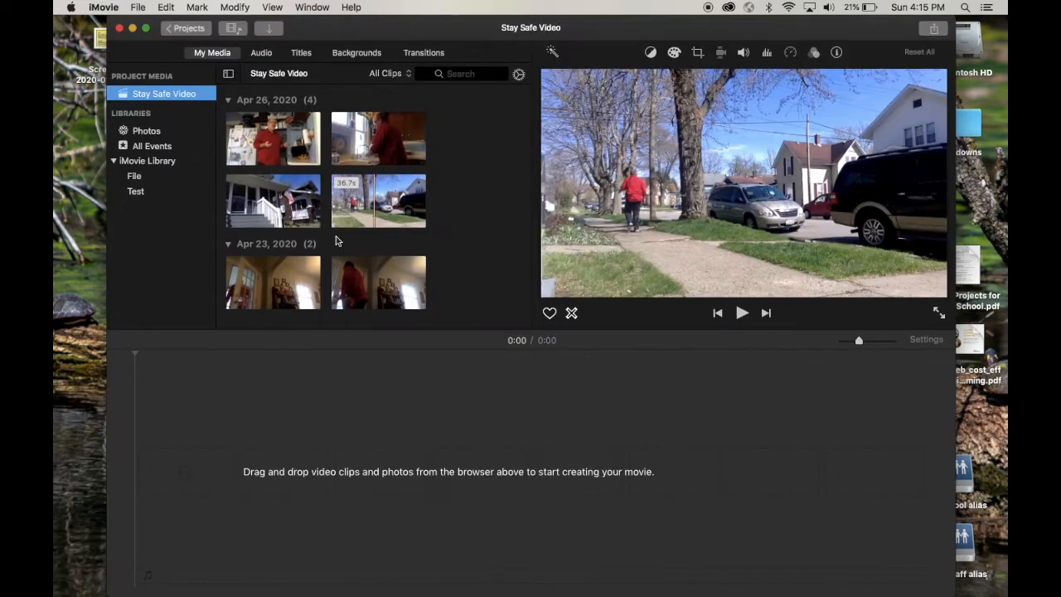
Add the two Apr 23 clips to the empty timeline, followed by the four Apr 26 clips in browser order.
{"action": "left_click_drag", "start_coordinate": [288, 293], "coordinate": [217, 465]}
{"action": "left_click_drag", "start_coordinate": [365, 299], "coordinate": [603, 487]}
{"action": "left_click_drag", "start_coordinate": [279, 145], "coordinate": [289, 470]}
{"action": "left_click_drag", "start_coordinate": [378, 143], "coordinate": [348, 469]}
{"action": "left_click_drag", "start_coordinate": [274, 204], "coordinate": [402, 464]}
{"action": "left_click_drag", "start_coordinate": [378, 204], "coordinate": [452, 471]}
{"action": "left_click_drag", "start_coordinate": [842, 340], "coordinate": [859, 341]}
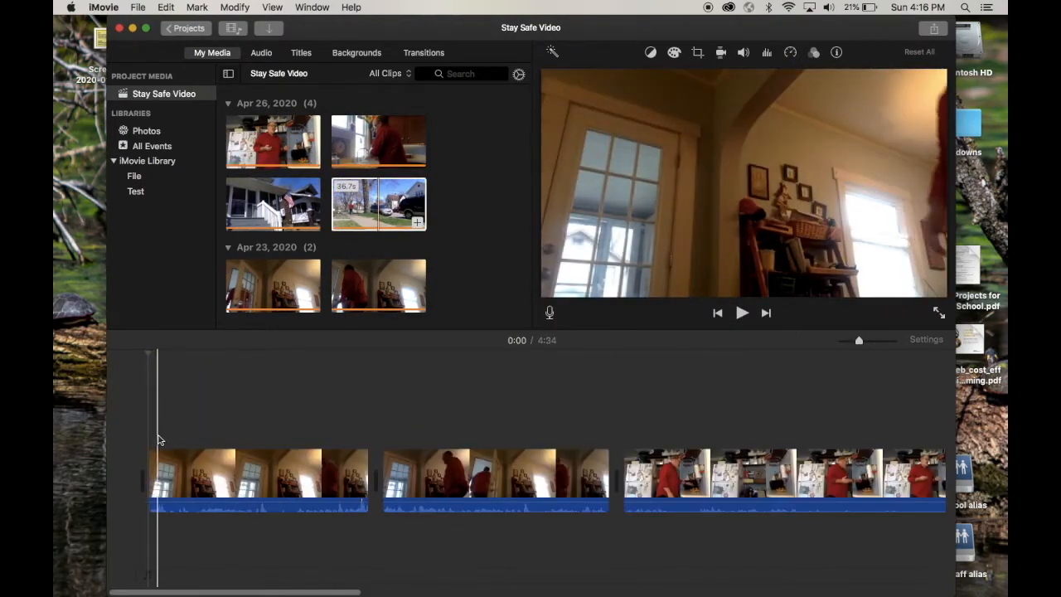
Trim the first timeline clip by splitting at 0:01 and 0:12 and deleting its opening and closing portions.
{"action": "left_click", "coordinate": [163, 459]}
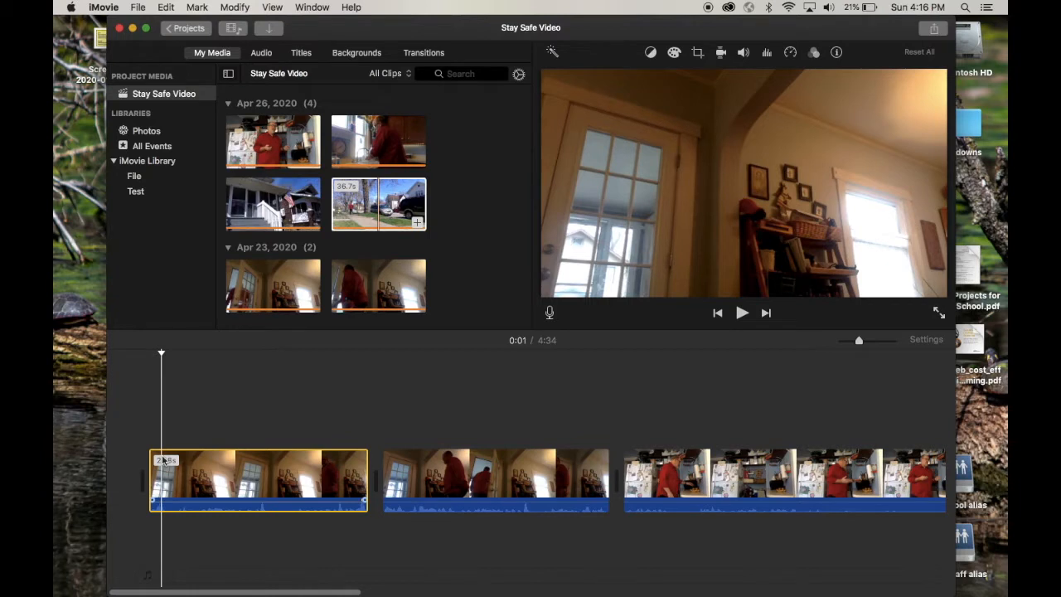
{"action": "key", "text": "super+b"}
{"action": "key", "text": "Delete"}
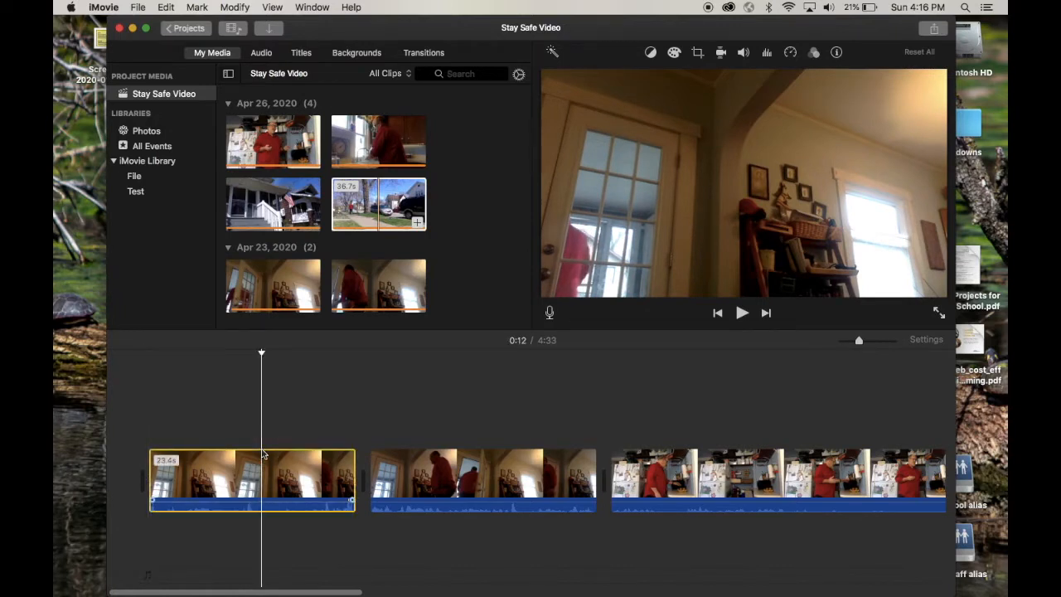
{"action": "key", "text": "super+b"}
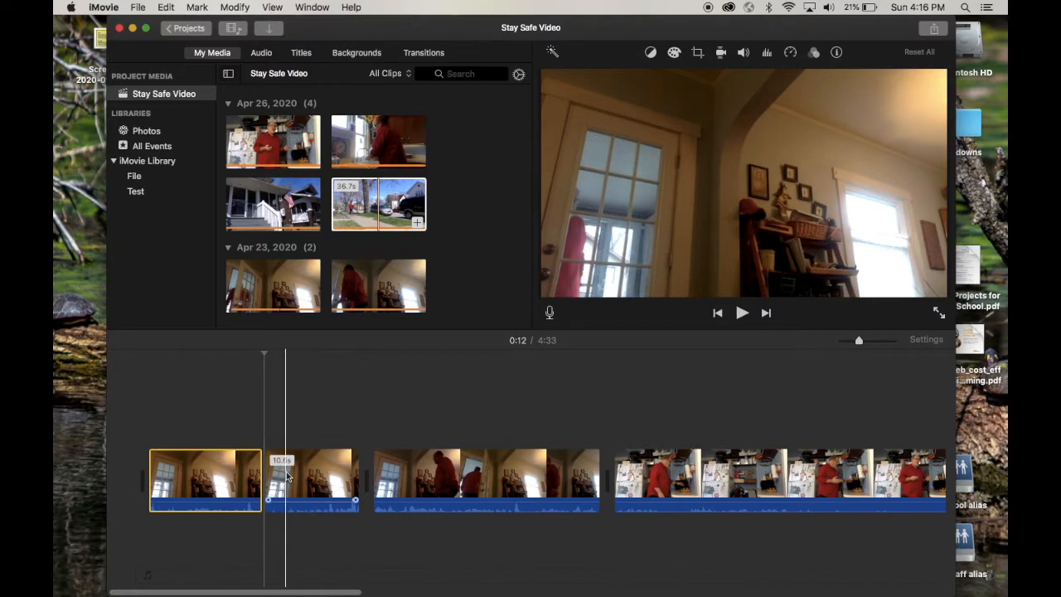
{"action": "left_click", "coordinate": [288, 475]}
{"action": "key", "text": "Delete"}
Paste a copy of the trimmed first clip directly after it, reverse the copy, and play back the join.
{"action": "left_click", "coordinate": [231, 474]}
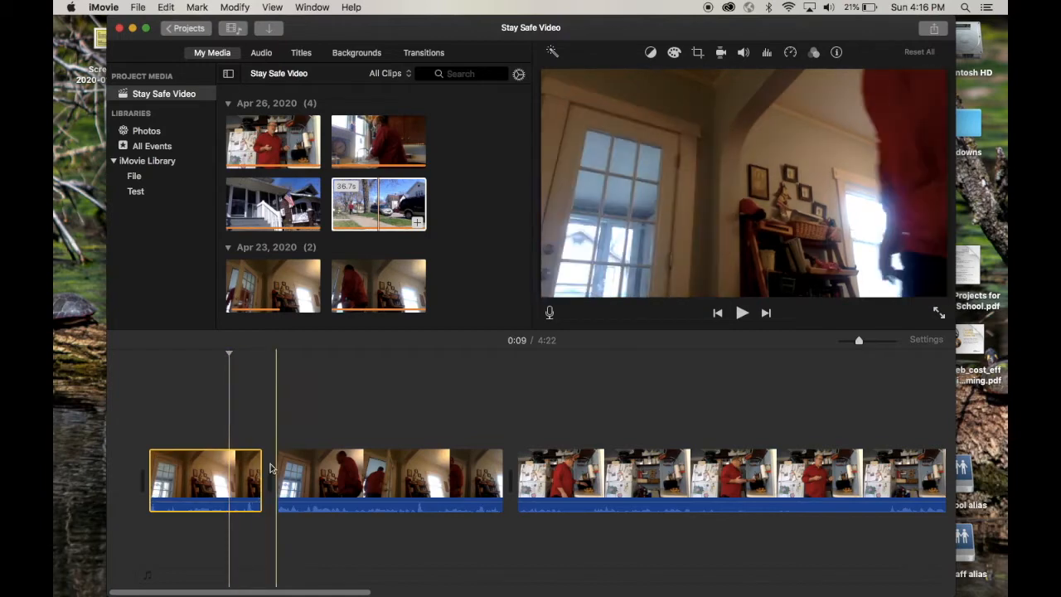
{"action": "key", "text": "super+v"}
{"action": "left_click", "coordinate": [313, 487]}
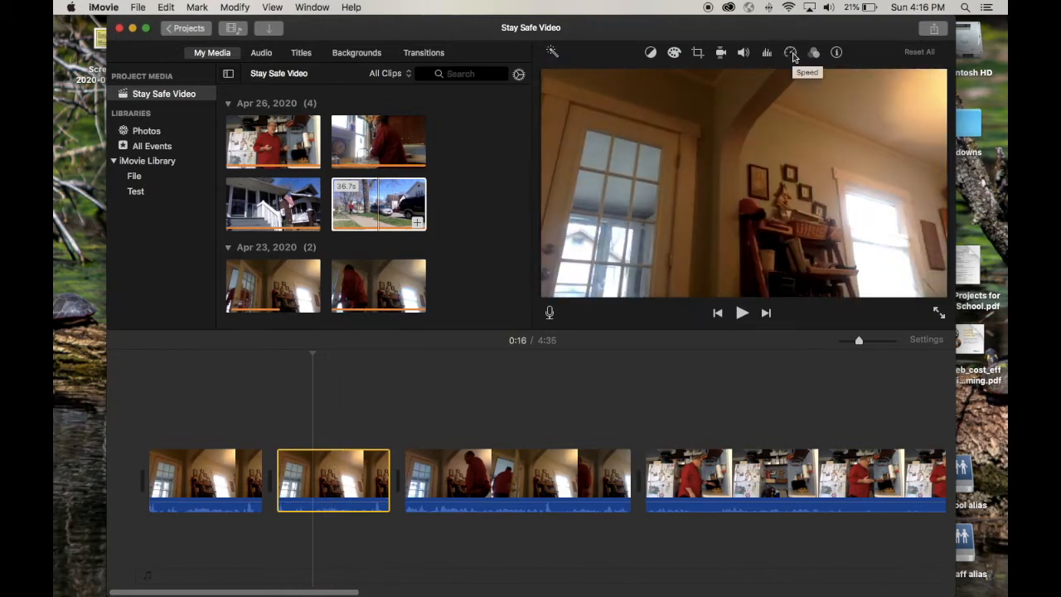
{"action": "left_click", "coordinate": [792, 53]}
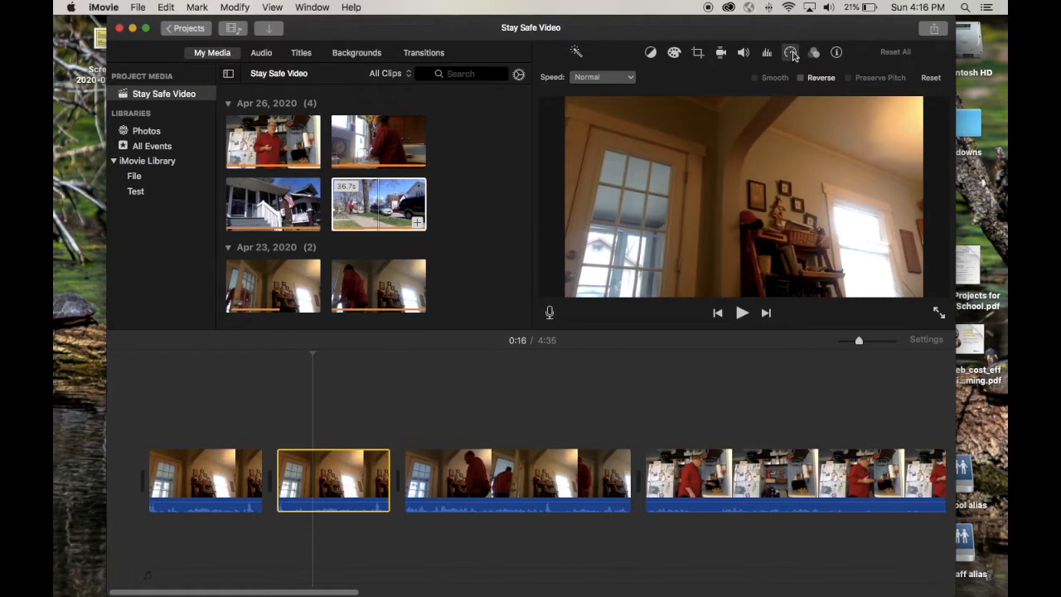
{"action": "left_click", "coordinate": [801, 78]}
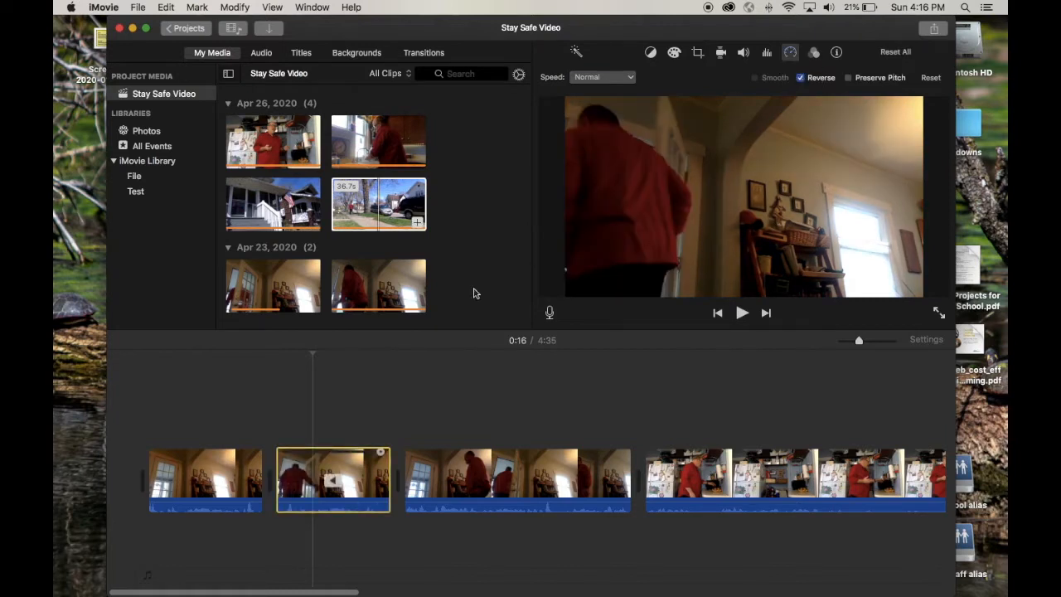
{"action": "left_click", "coordinate": [238, 415]}
{"action": "key", "text": "space"}
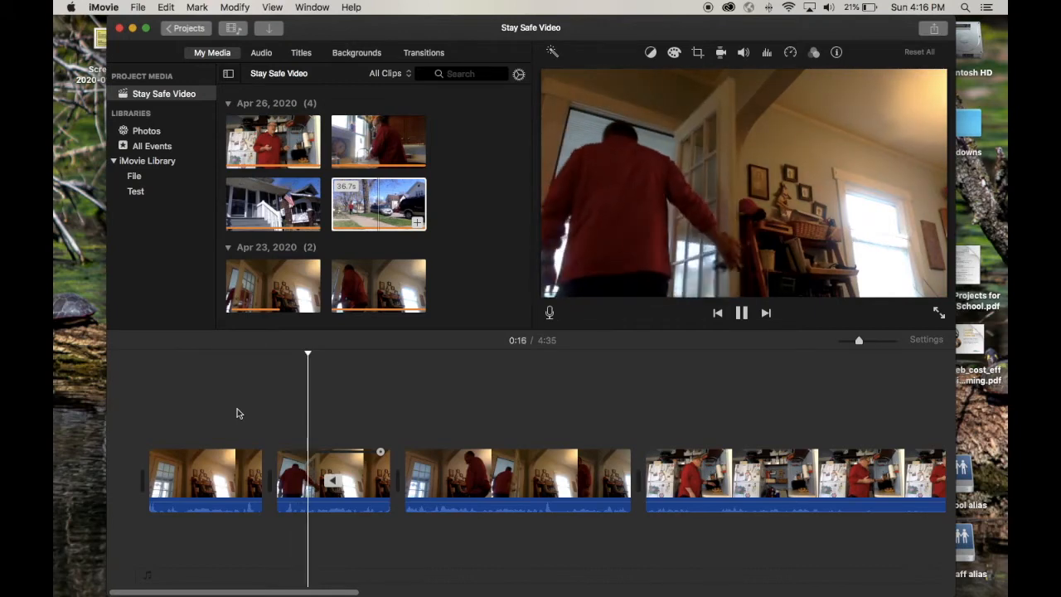
{"action": "key", "text": "space"}
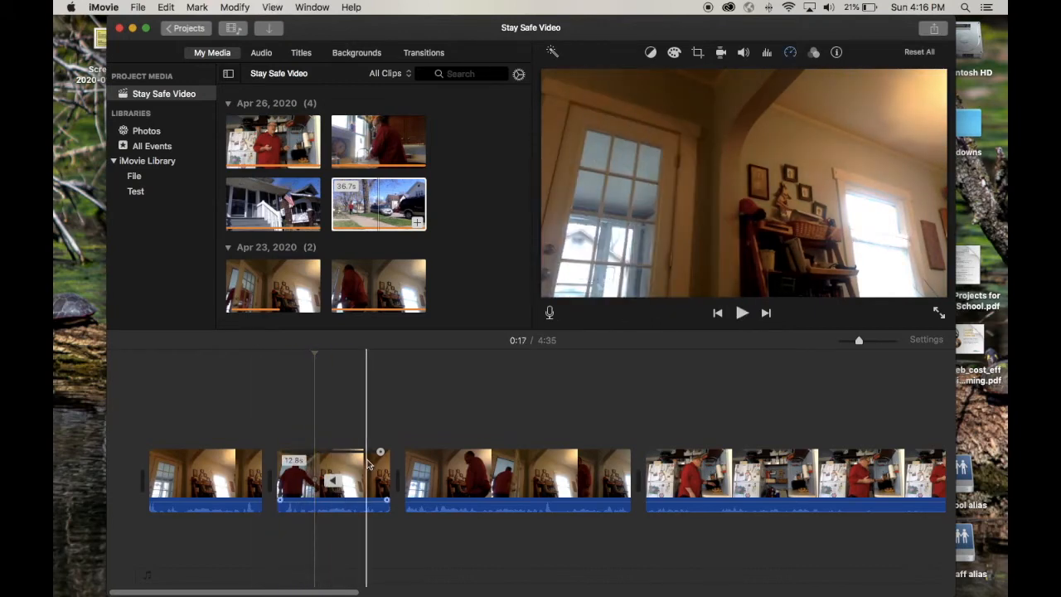
Split the first clip at 0:11, where the man stands behind the door, and delete the short tail.
{"action": "left_click", "coordinate": [253, 473]}
{"action": "key", "text": "super+b"}
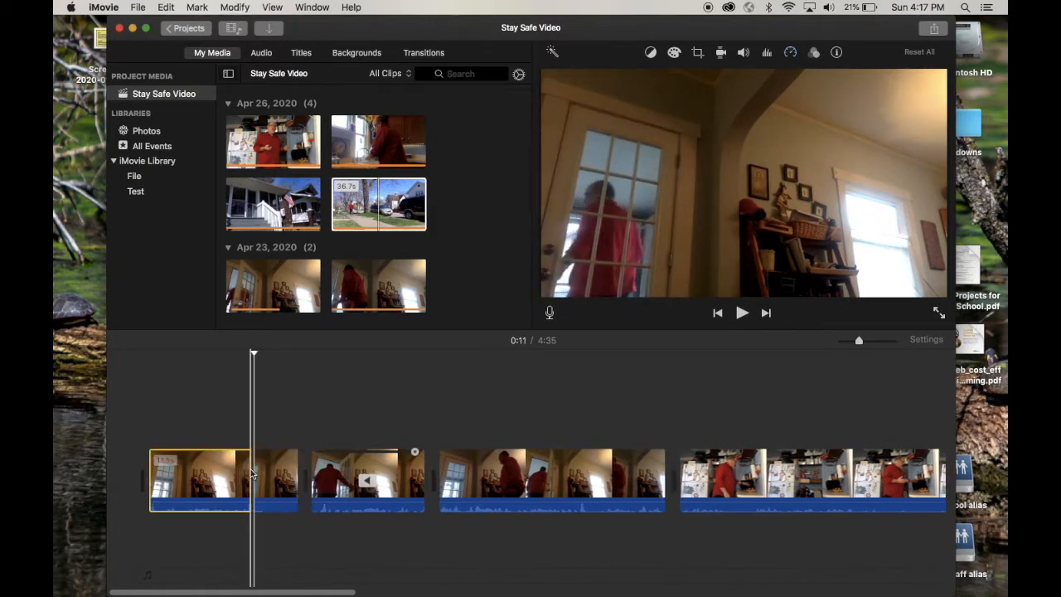
{"action": "left_click", "coordinate": [274, 479]}
{"action": "key", "text": "Delete"}
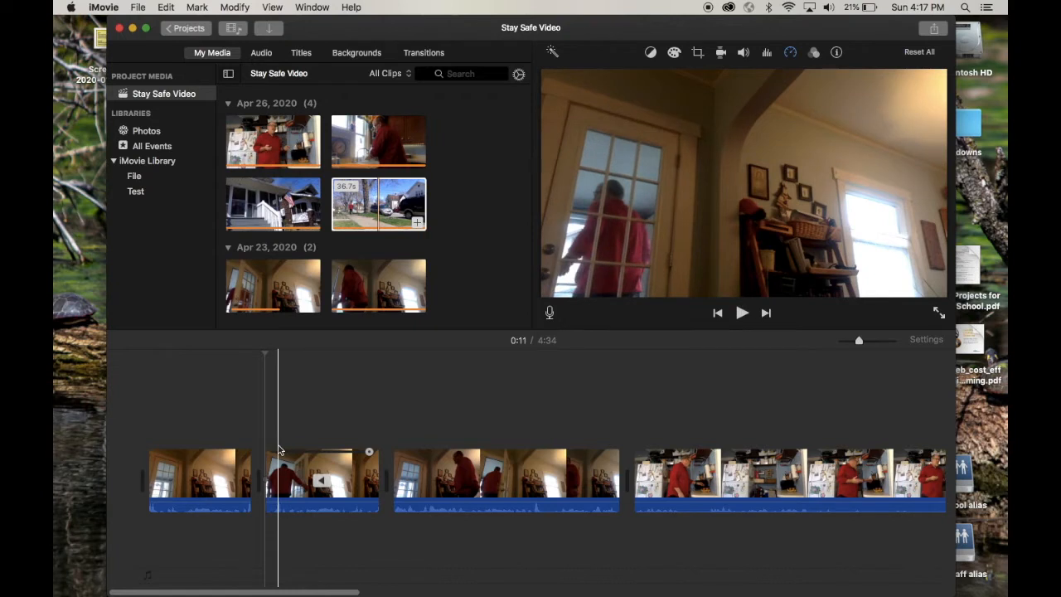
Split the reversed clip near its start at 0:12, delete the opening portion, and play back the transition.
{"action": "key", "text": "super+equal"}
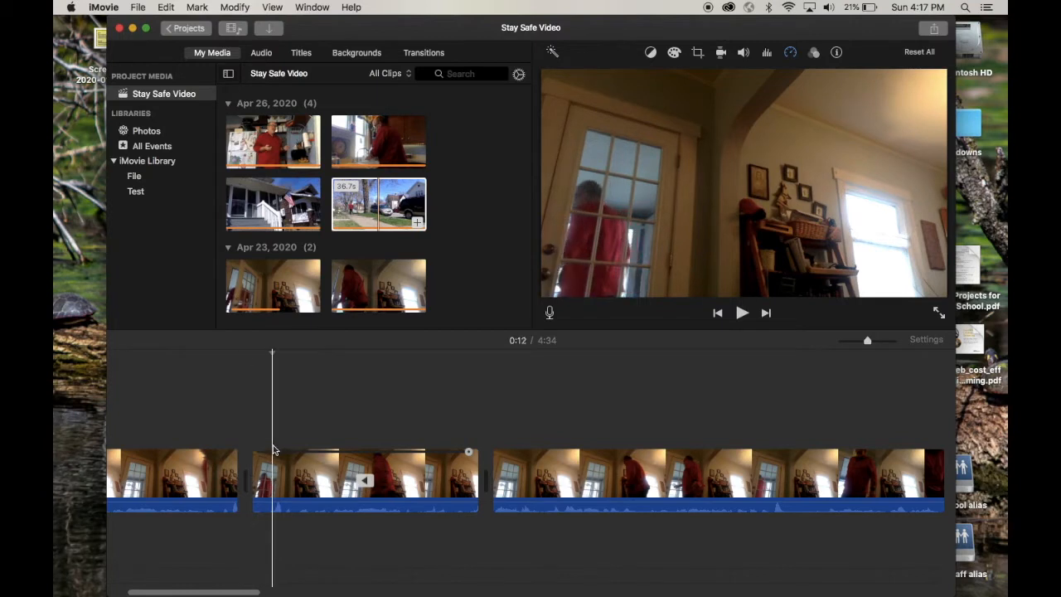
{"action": "left_click", "coordinate": [272, 472]}
{"action": "key", "text": "super+b"}
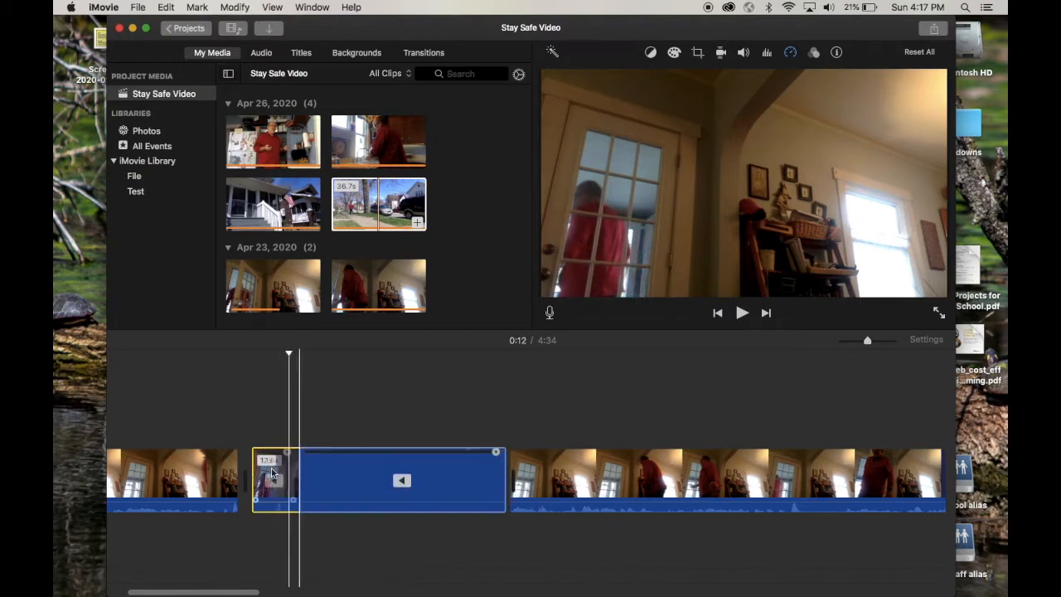
{"action": "key", "text": "Delete"}
{"action": "left_click", "coordinate": [197, 425]}
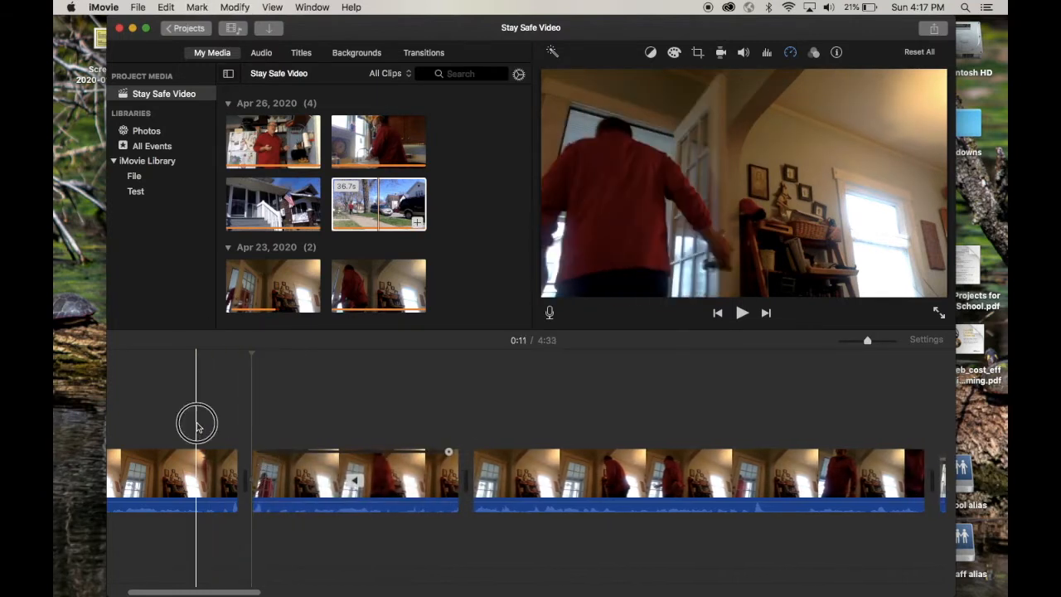
{"action": "key", "text": "space"}
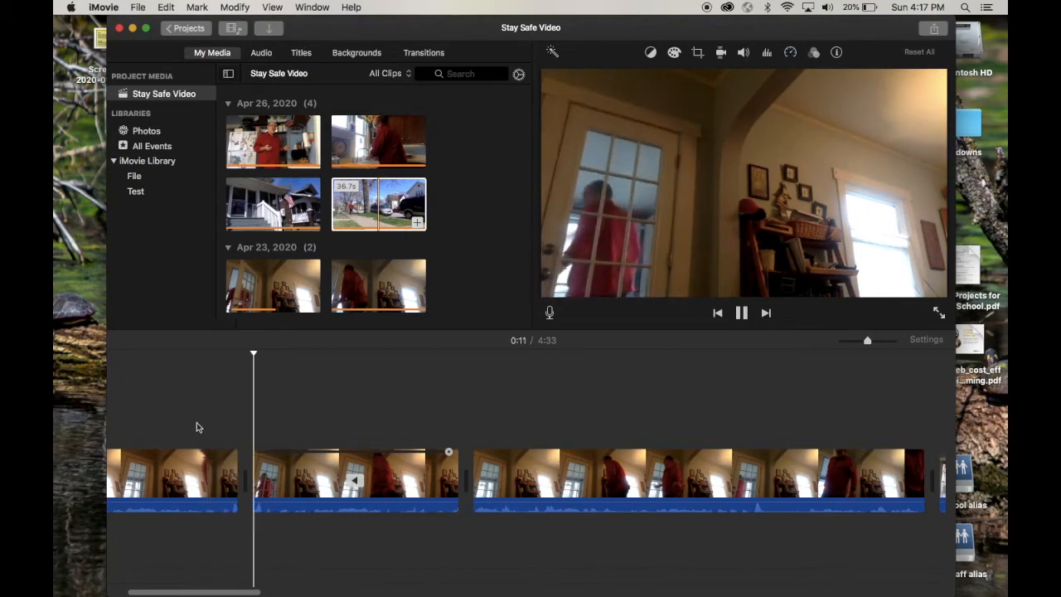
{"action": "key", "text": "space"}
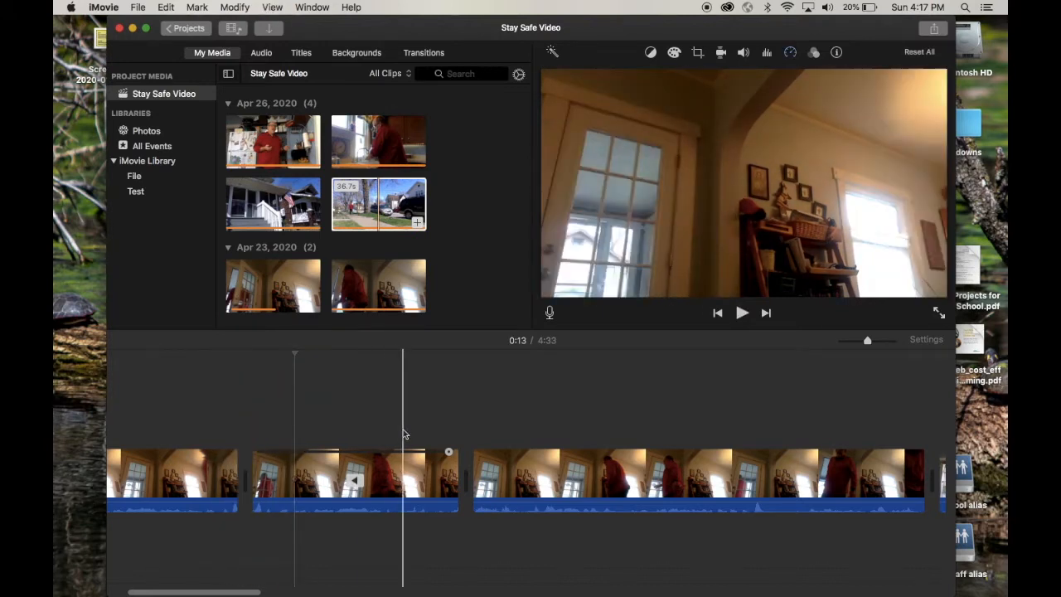
Speed up the reversed clip so it lasts 3.6 seconds, and play it back from the preceding clip.
{"action": "left_click_drag", "start_coordinate": [450, 454], "coordinate": [308, 455]}
{"action": "left_click", "coordinate": [180, 426]}
{"action": "key", "text": "space"}
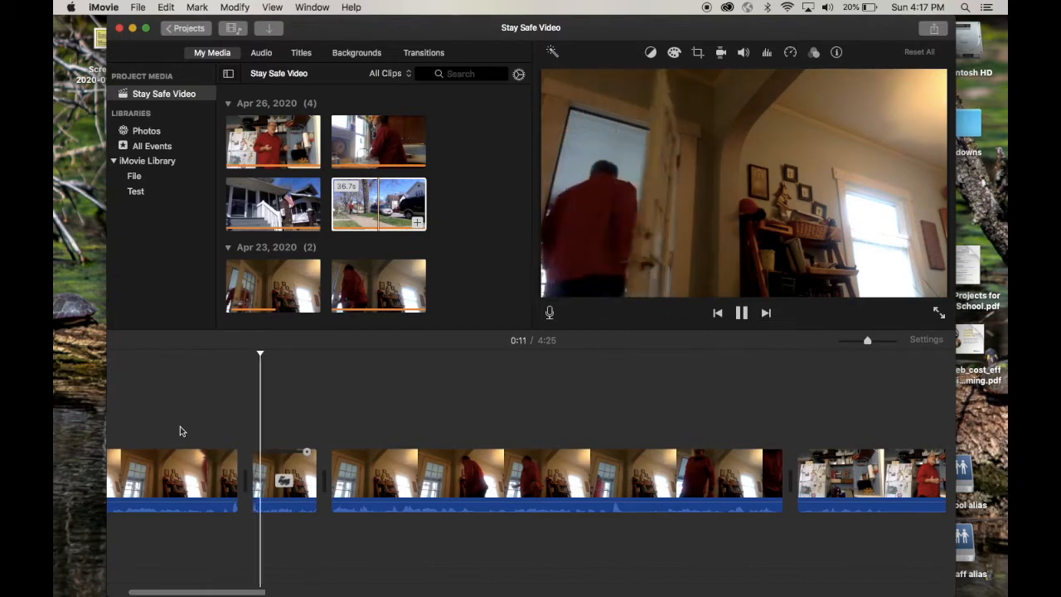
{"action": "key", "text": "space"}
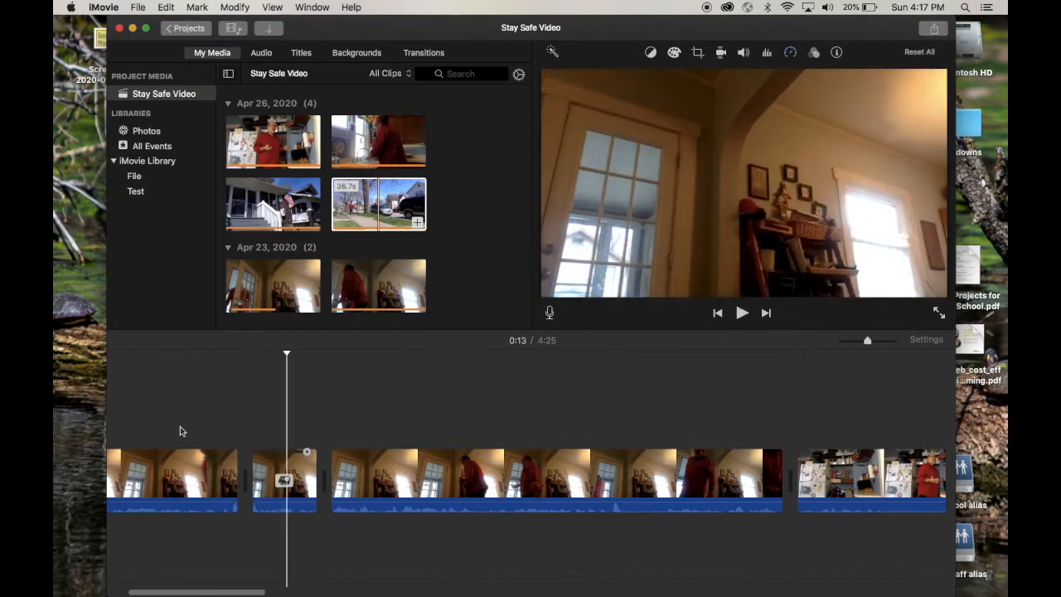
Split the sped-up reversed clip at 0:13, delete its remaining part, and play back the join with the following clip.
{"action": "left_click", "coordinate": [284, 476]}
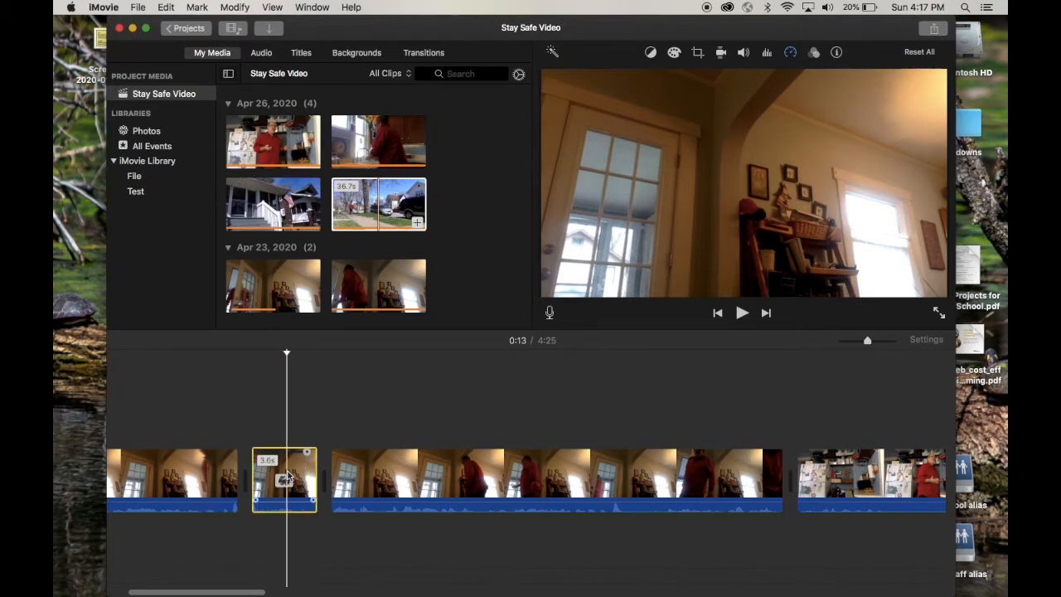
{"action": "key", "text": "super+b"}
{"action": "left_click", "coordinate": [310, 485]}
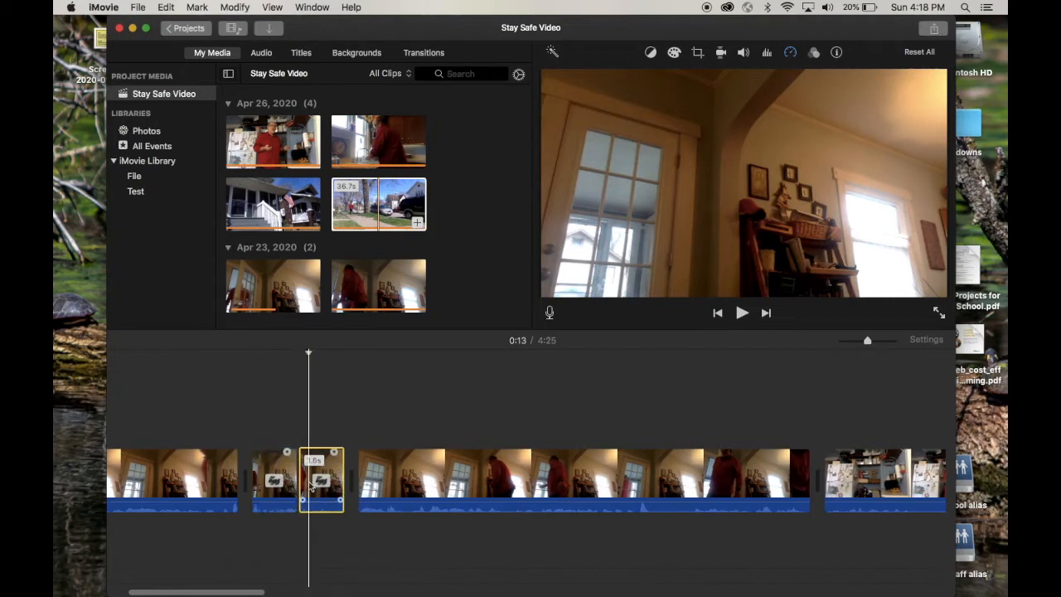
{"action": "key", "text": "Delete"}
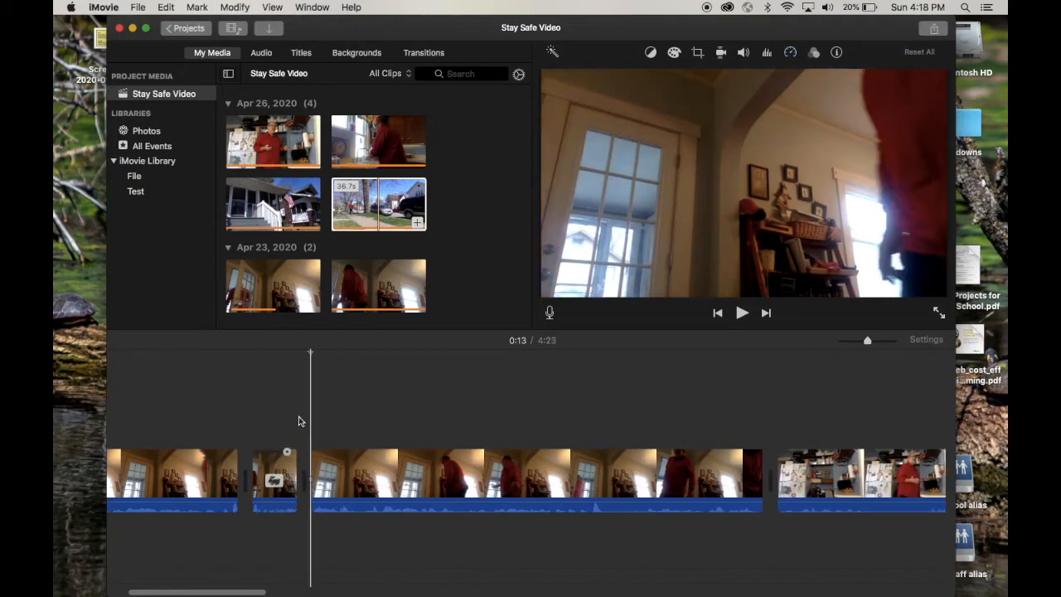
{"action": "key", "text": "space"}
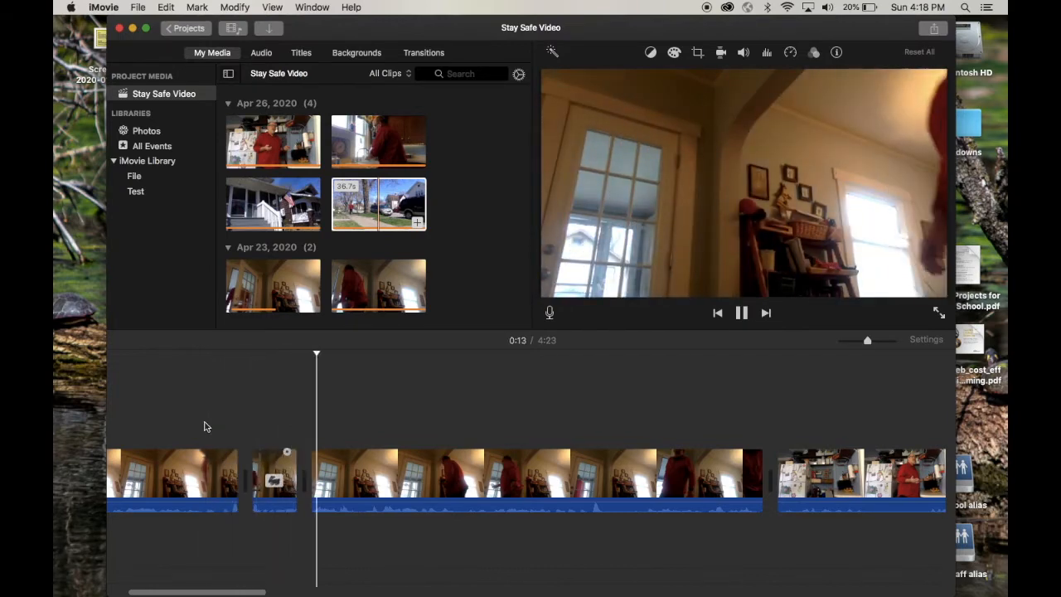
{"action": "key", "text": "space"}
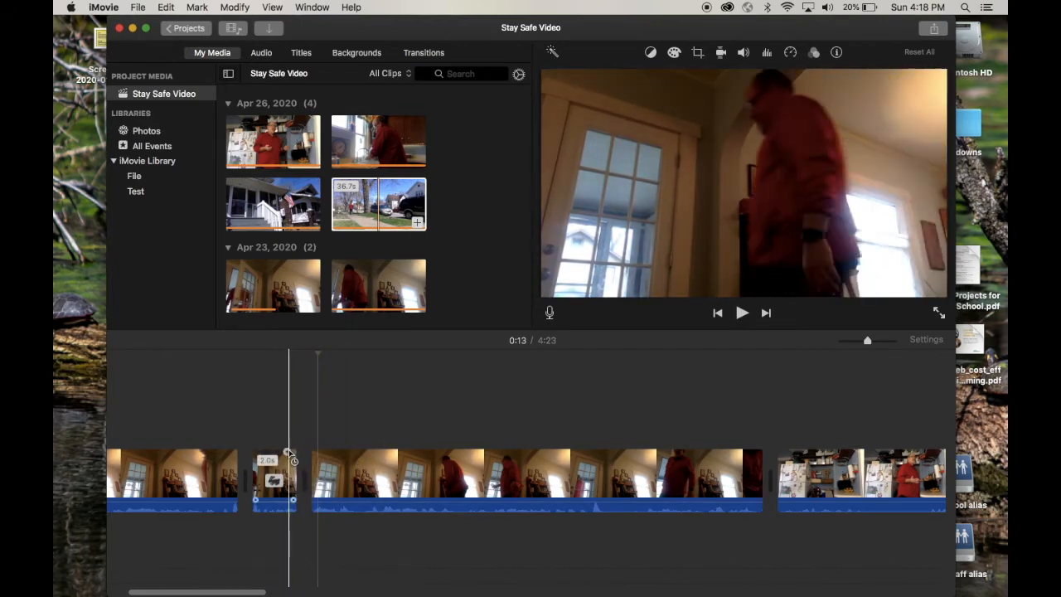
Speed up the short reversed clip slightly more by shortening its duration on the timeline.
{"action": "key", "text": "super+plus"}
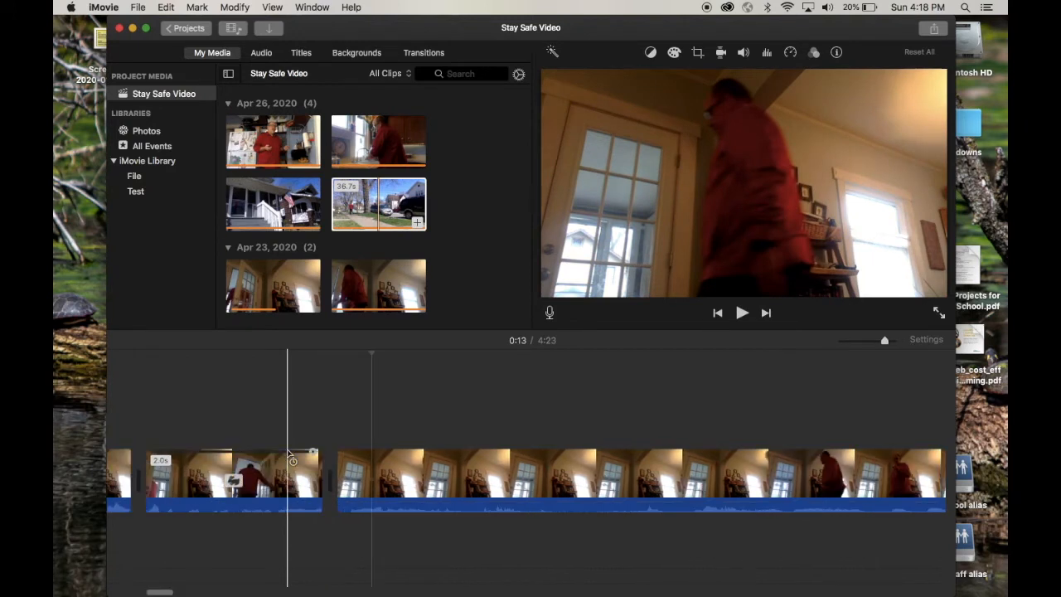
{"action": "left_click_drag", "start_coordinate": [312, 454], "coordinate": [272, 454]}
{"action": "left_click", "coordinate": [294, 432]}
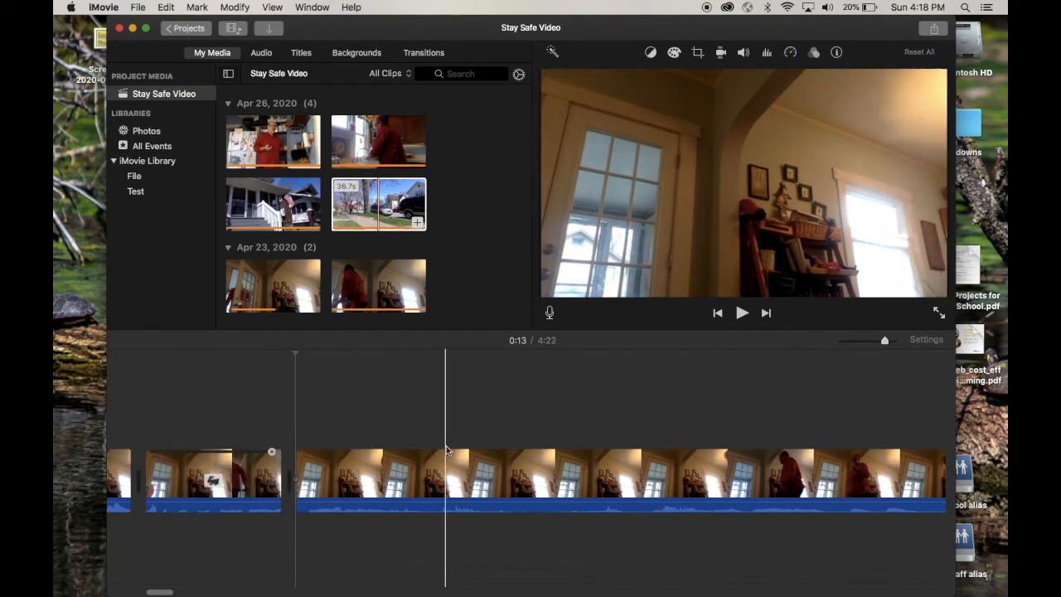
Split the clip after the reversed one at 0:17 and delete its empty-room opening.
{"action": "scroll", "coordinate": [563, 456], "scroll_direction": "right", "scroll_amount": 5}
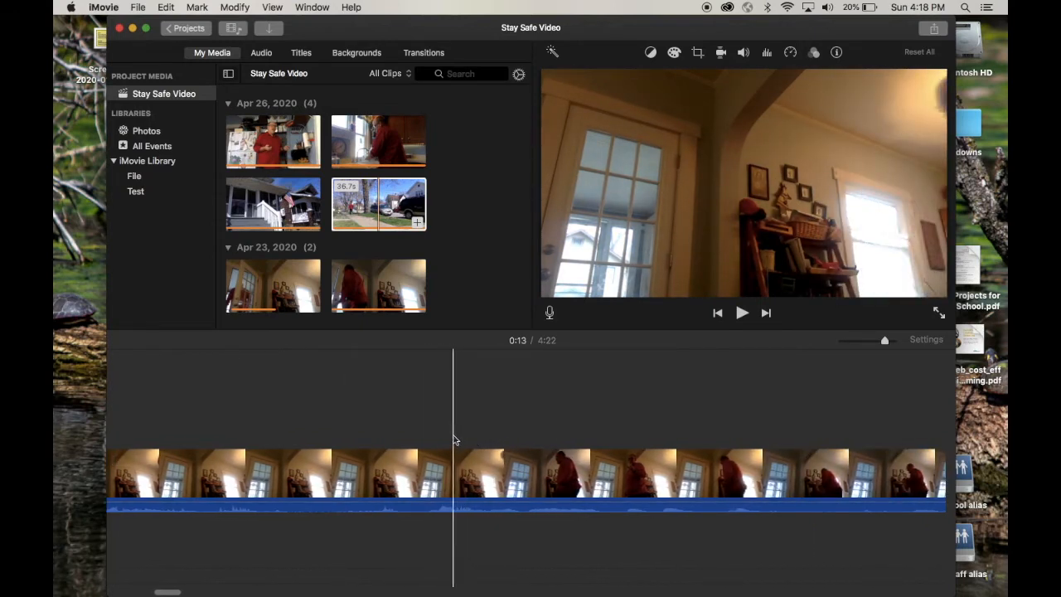
{"action": "left_click", "coordinate": [453, 466]}
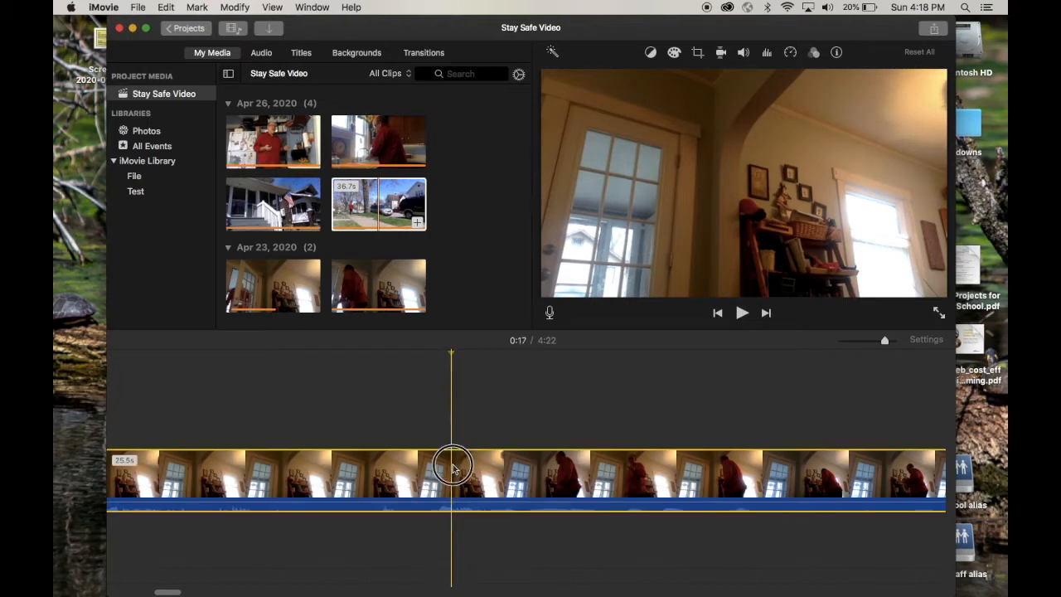
{"action": "key", "text": "super+b"}
{"action": "key", "text": "Delete"}
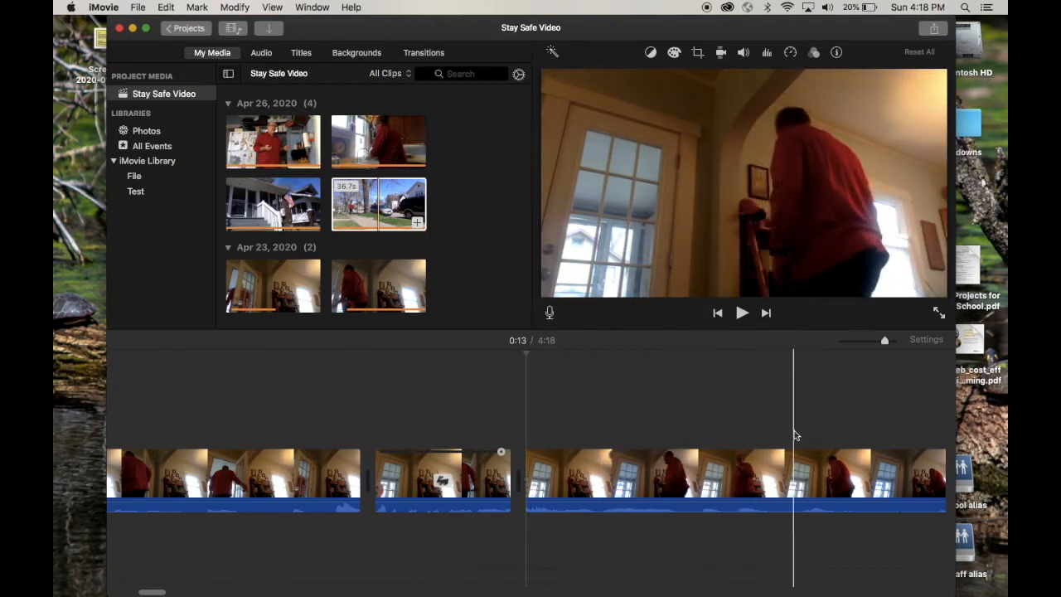
Add a freeze frame at 0:25 in the clip after the reversed one, where the man stands outside the closed door.
{"action": "scroll", "coordinate": [823, 435], "scroll_direction": "right", "scroll_amount": 1}
{"action": "scroll", "coordinate": [795, 437], "scroll_direction": "right", "scroll_amount": 5}
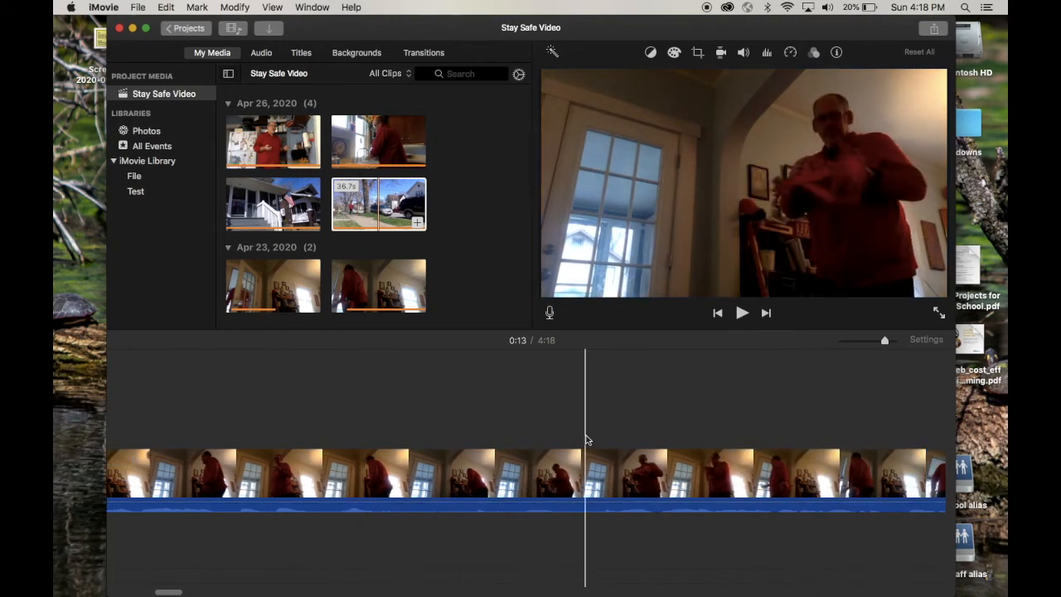
{"action": "scroll", "coordinate": [710, 443], "scroll_direction": "right", "scroll_amount": 5}
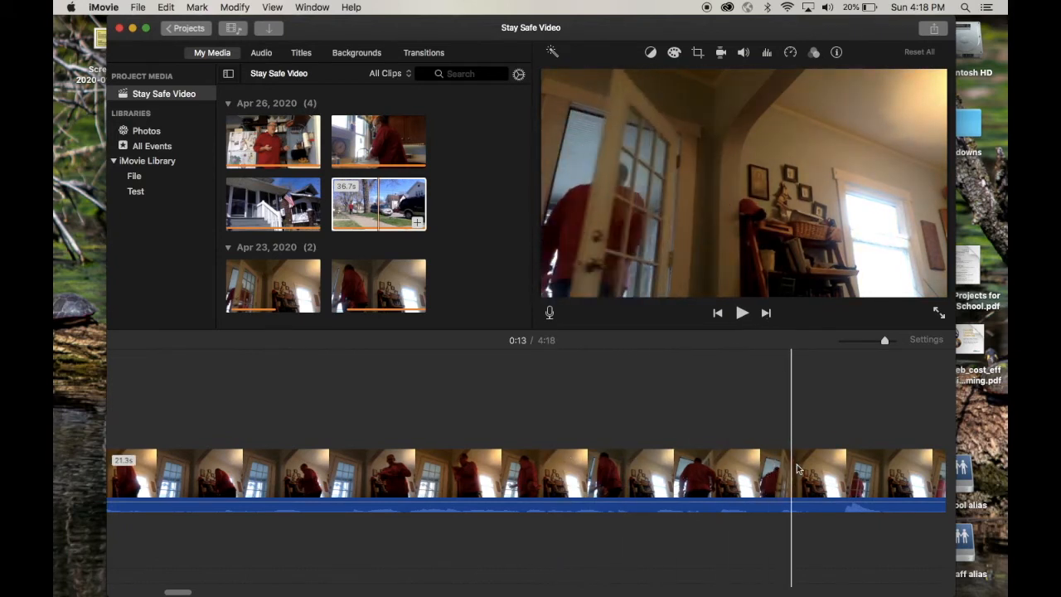
{"action": "scroll", "coordinate": [847, 471], "scroll_direction": "right", "scroll_amount": 3}
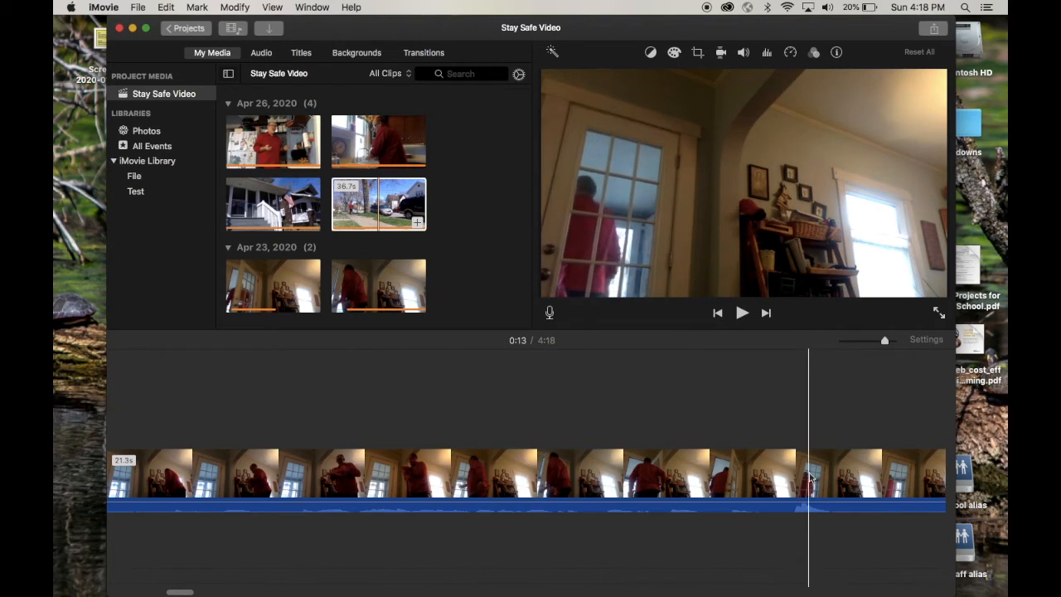
{"action": "left_click", "coordinate": [823, 478]}
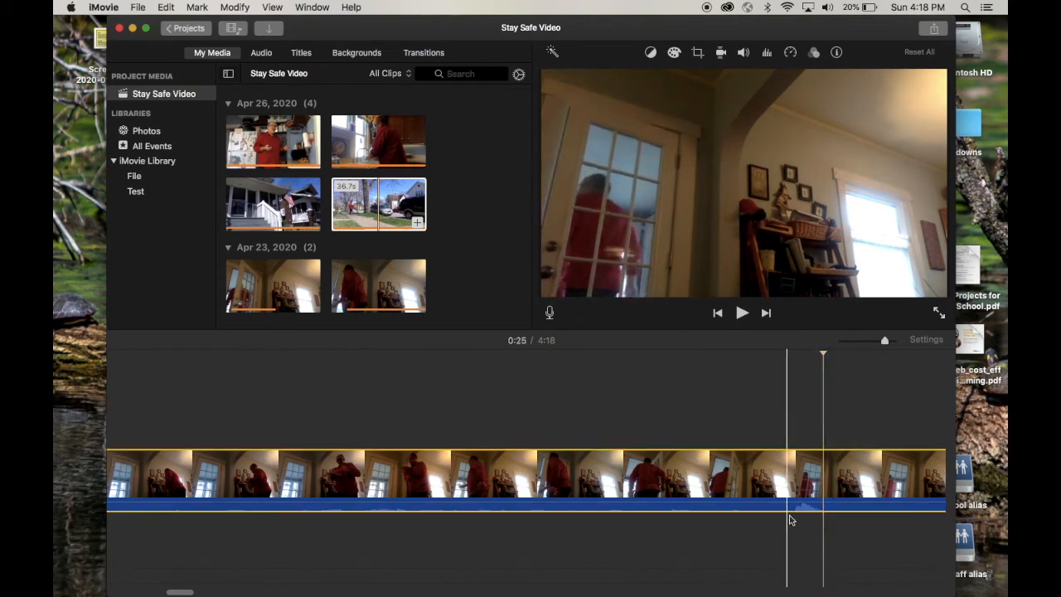
{"action": "right_click", "coordinate": [824, 486]}
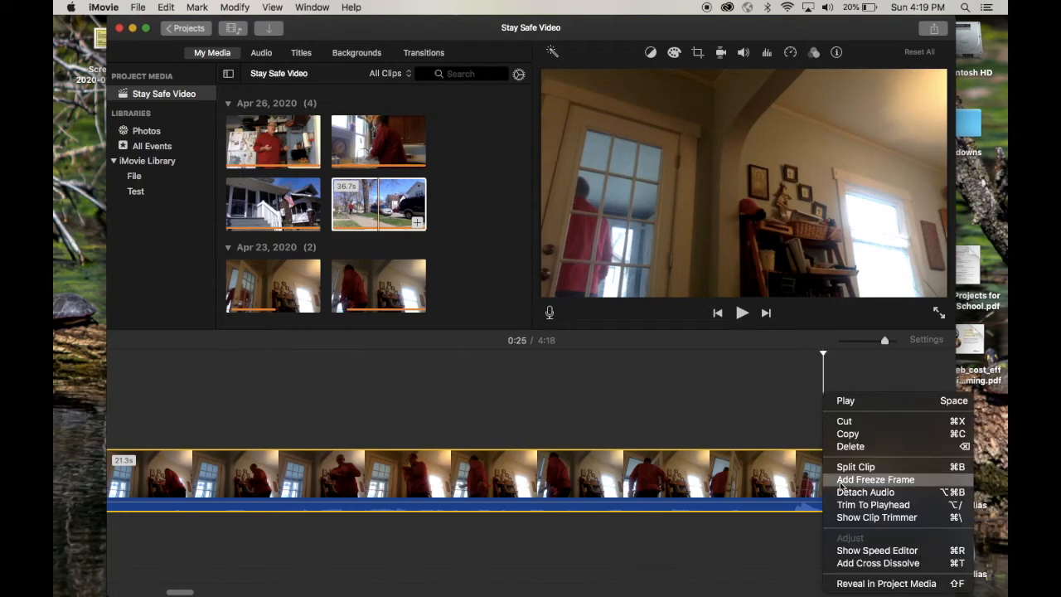
{"action": "left_click", "coordinate": [849, 480]}
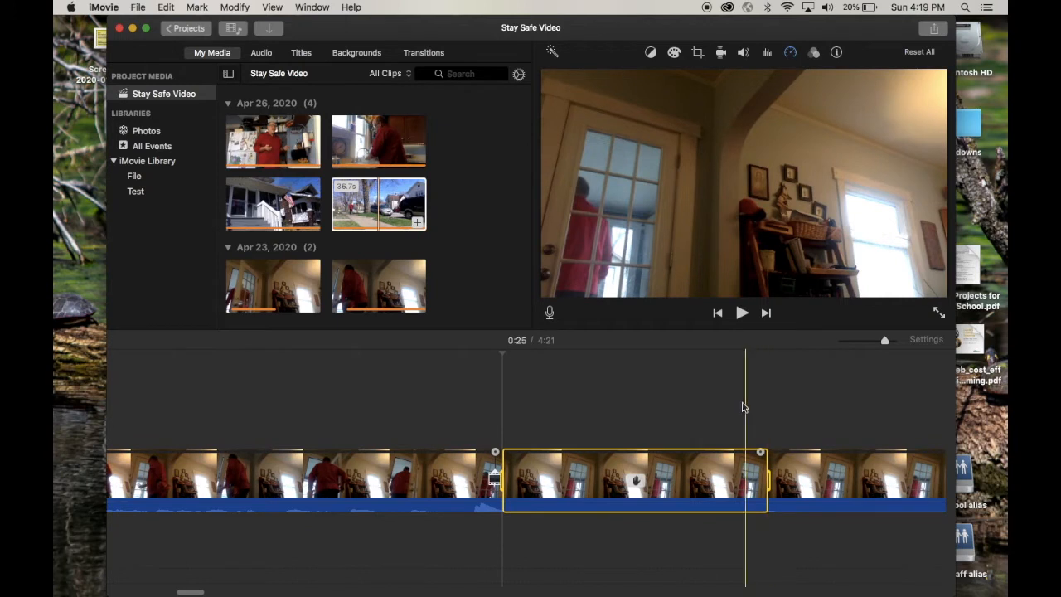
Split the clip at the end of its freeze frame at 0:28, and delete the remainder plus the first kitchen clip after it.
{"action": "left_click", "coordinate": [768, 404]}
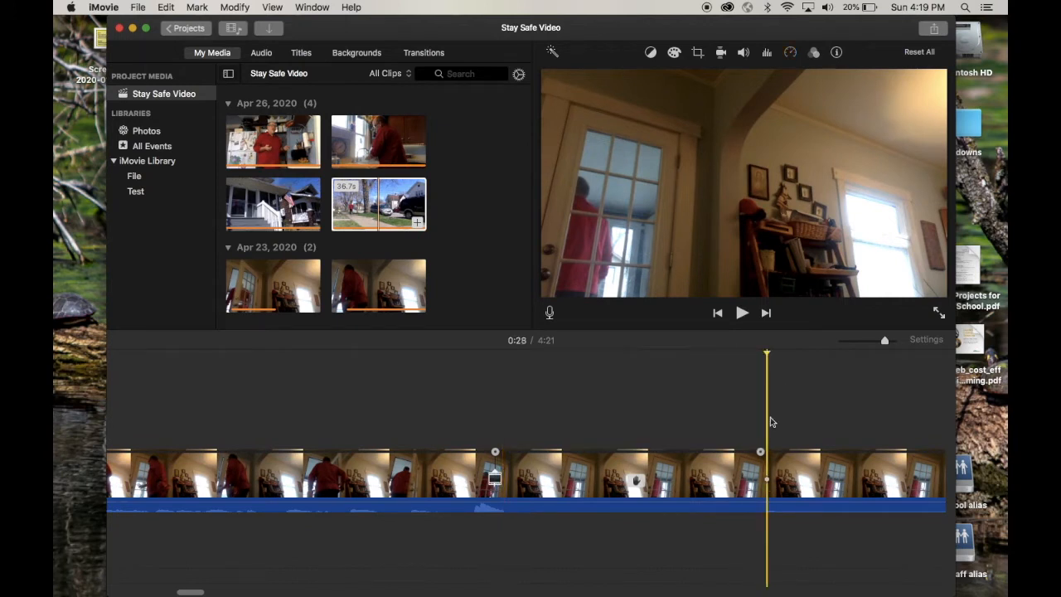
{"action": "left_click", "coordinate": [768, 493]}
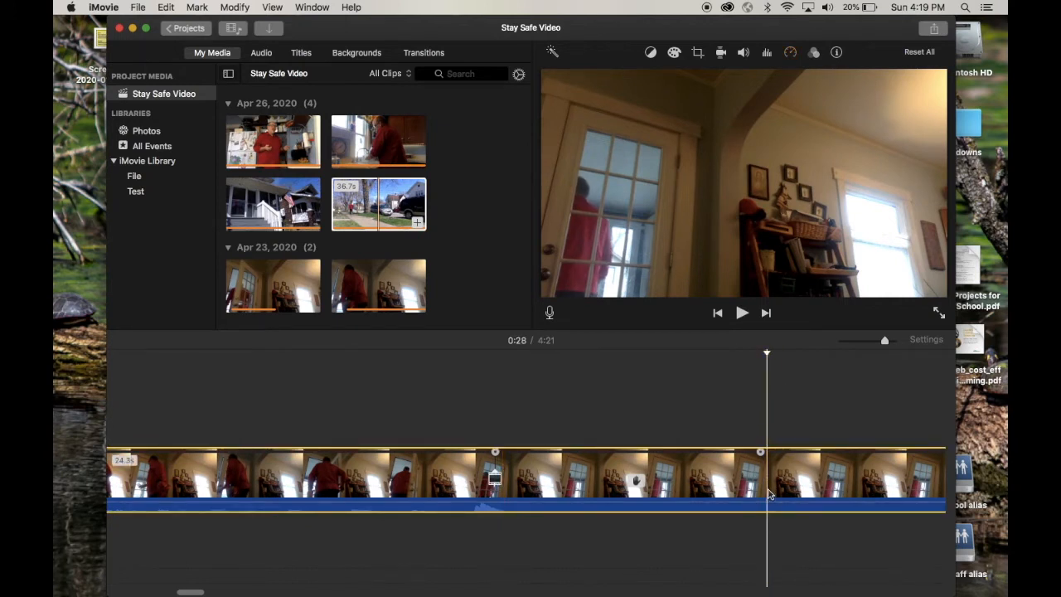
{"action": "key", "text": "super+b"}
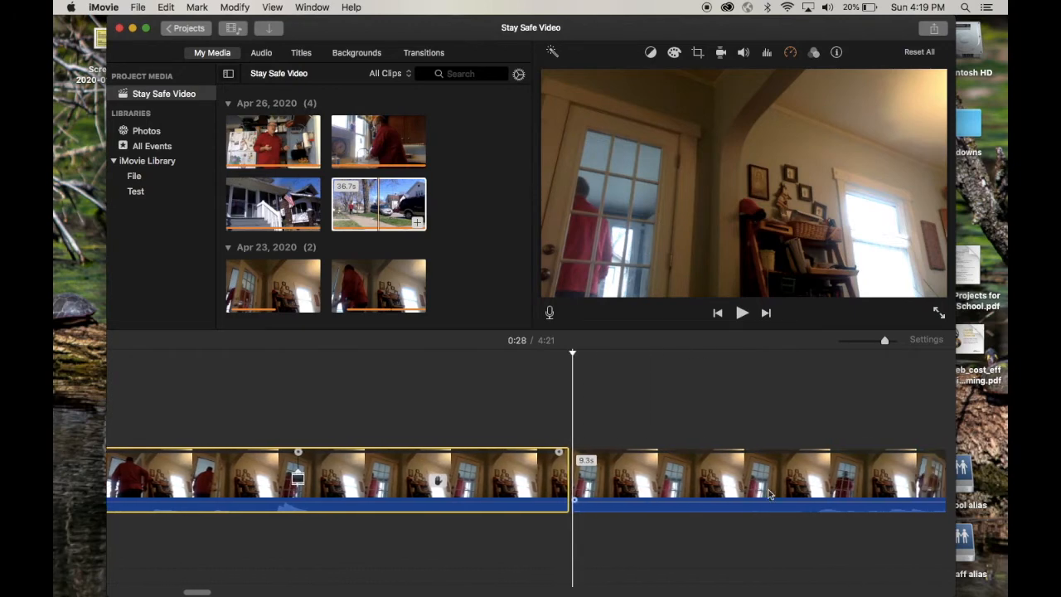
{"action": "left_click", "coordinate": [761, 481]}
{"action": "key", "text": "Delete"}
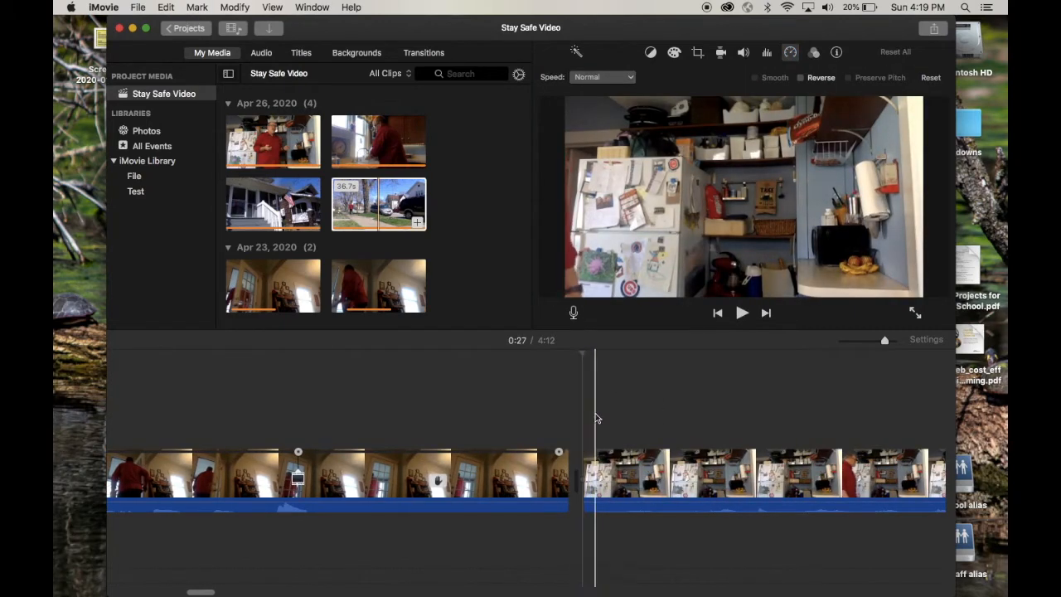
{"action": "key", "text": "Delete"}
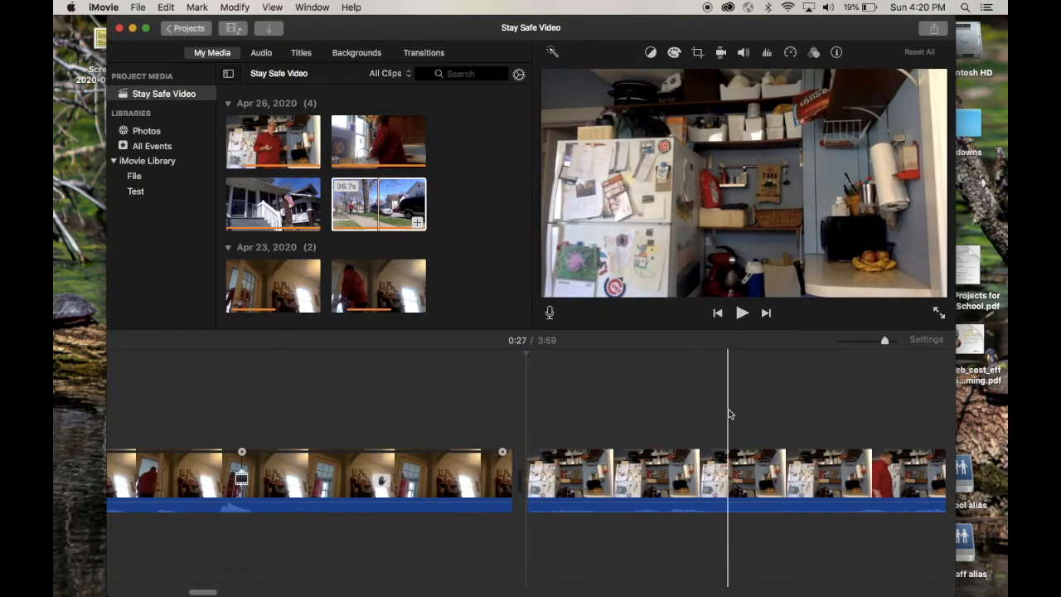
Split the kitchen clip at 0:59, where the kitchen is empty after the man has left the frame.
{"action": "scroll", "coordinate": [810, 419], "scroll_direction": "right", "scroll_amount": 5}
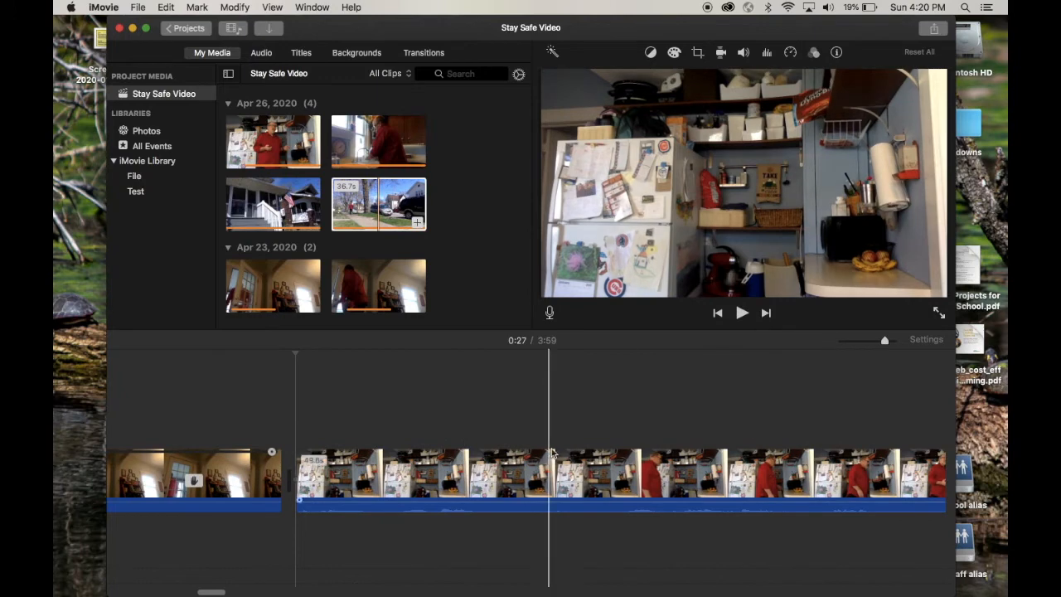
{"action": "left_click", "coordinate": [614, 484]}
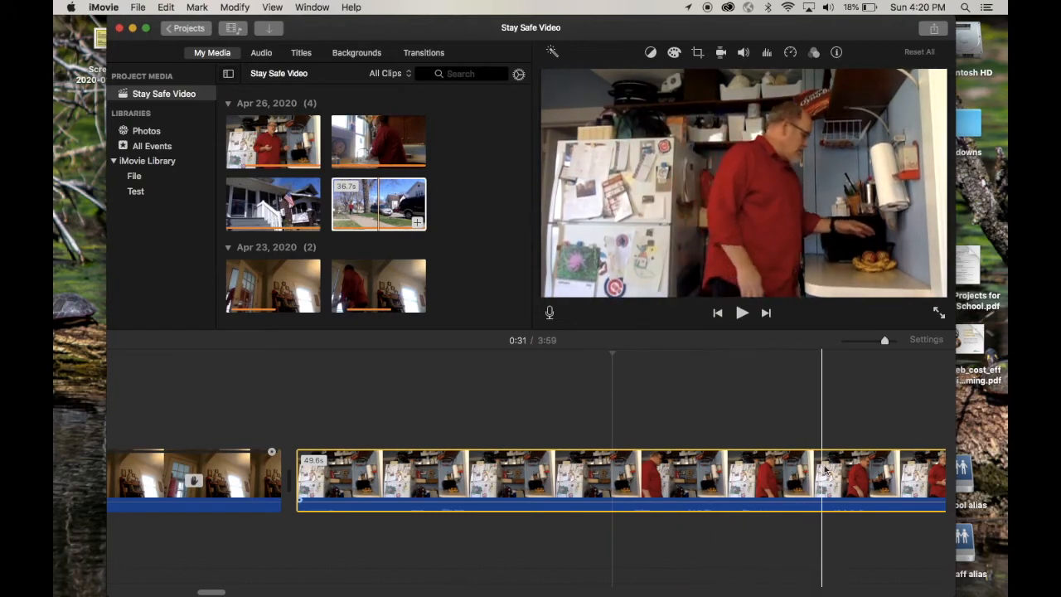
{"action": "scroll", "coordinate": [845, 473], "scroll_direction": "right", "scroll_amount": 5}
{"action": "scroll", "coordinate": [857, 477], "scroll_direction": "right", "scroll_amount": 5}
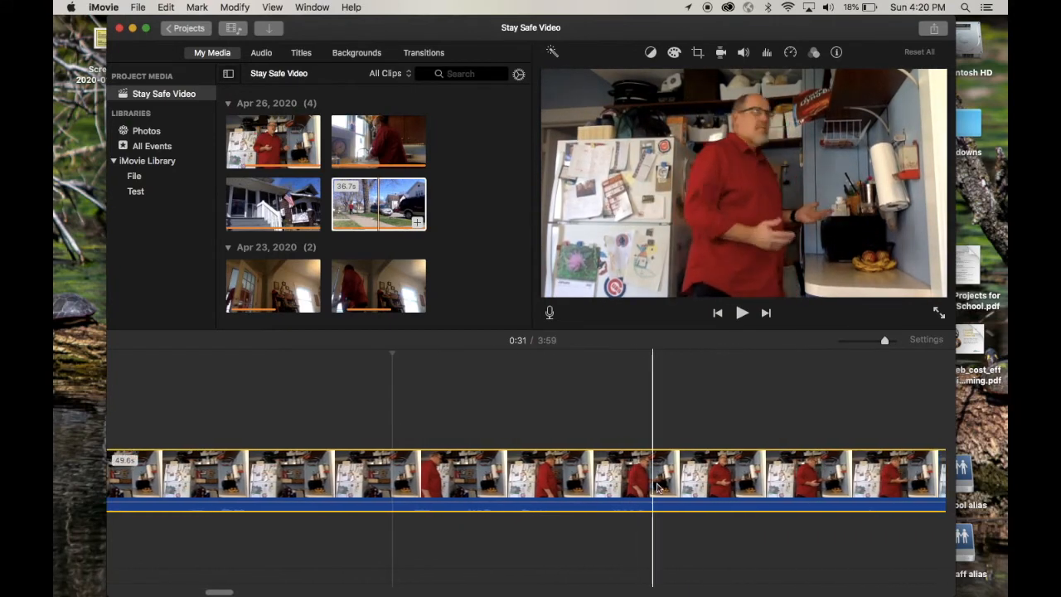
{"action": "scroll", "coordinate": [862, 490], "scroll_direction": "right", "scroll_amount": 2}
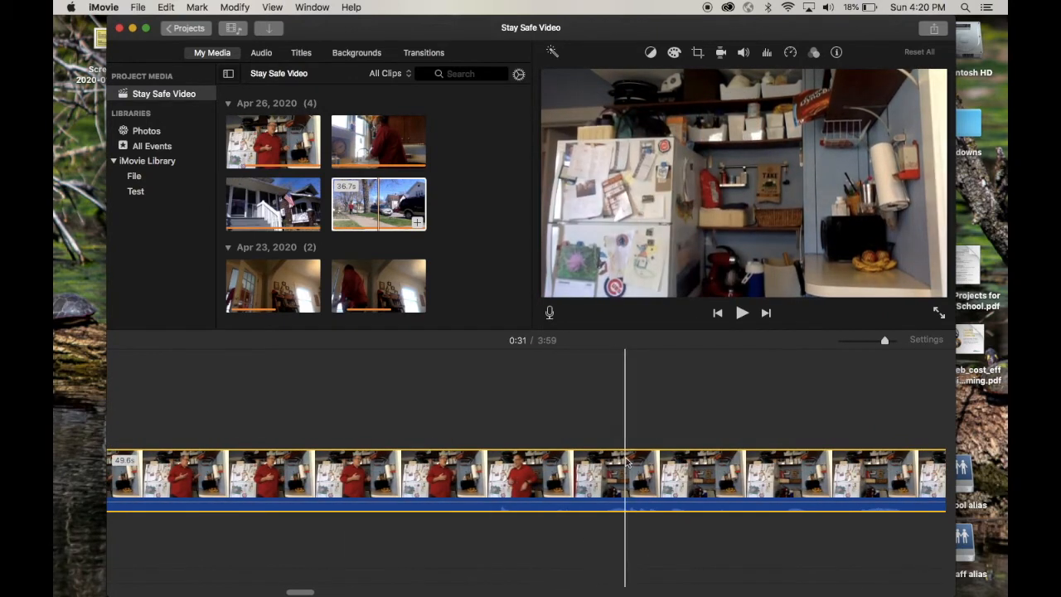
{"action": "key", "text": "super+b"}
{"action": "scroll", "coordinate": [647, 475], "scroll_direction": "right", "scroll_amount": 5}
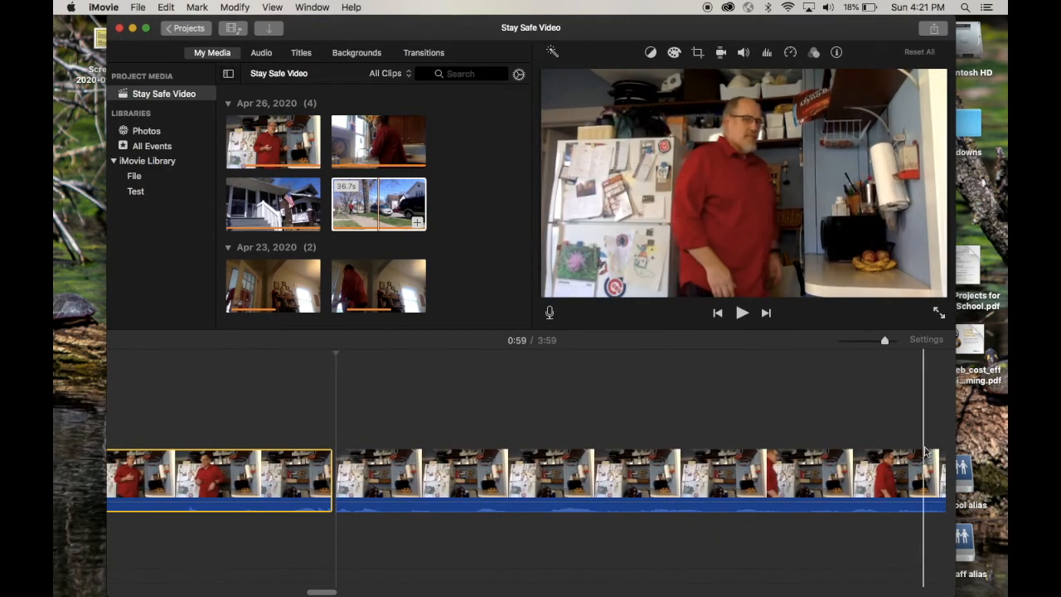
Split the second part of the kitchen clip at 1:03, just before the man enters, and delete its empty opening.
{"action": "scroll", "coordinate": [635, 464], "scroll_direction": "right", "scroll_amount": 5}
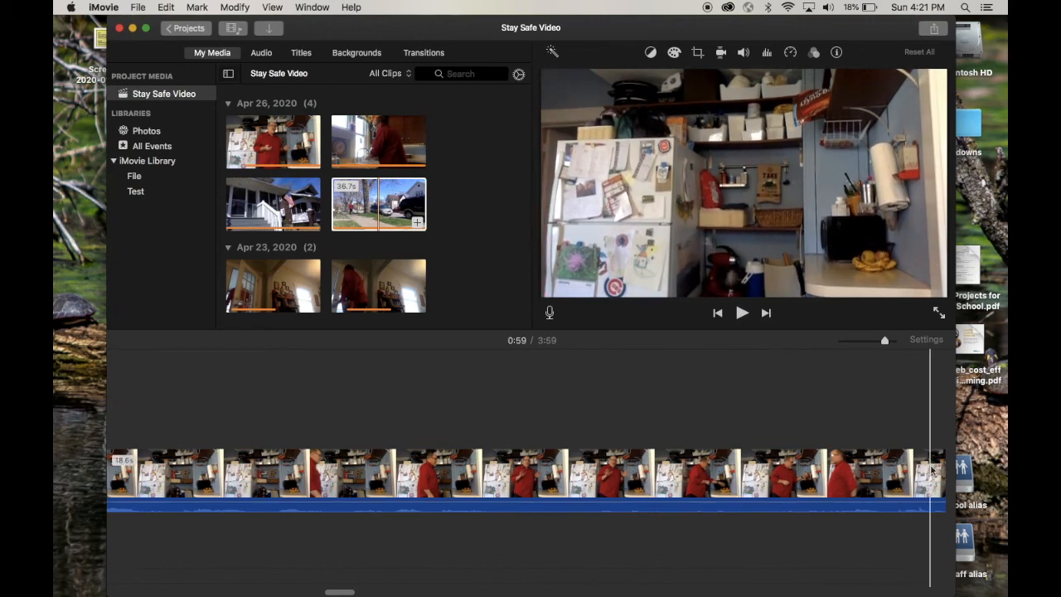
{"action": "left_click", "coordinate": [314, 479]}
{"action": "key", "text": "super+b"}
{"action": "scroll", "coordinate": [340, 477], "scroll_direction": "left", "scroll_amount": 5}
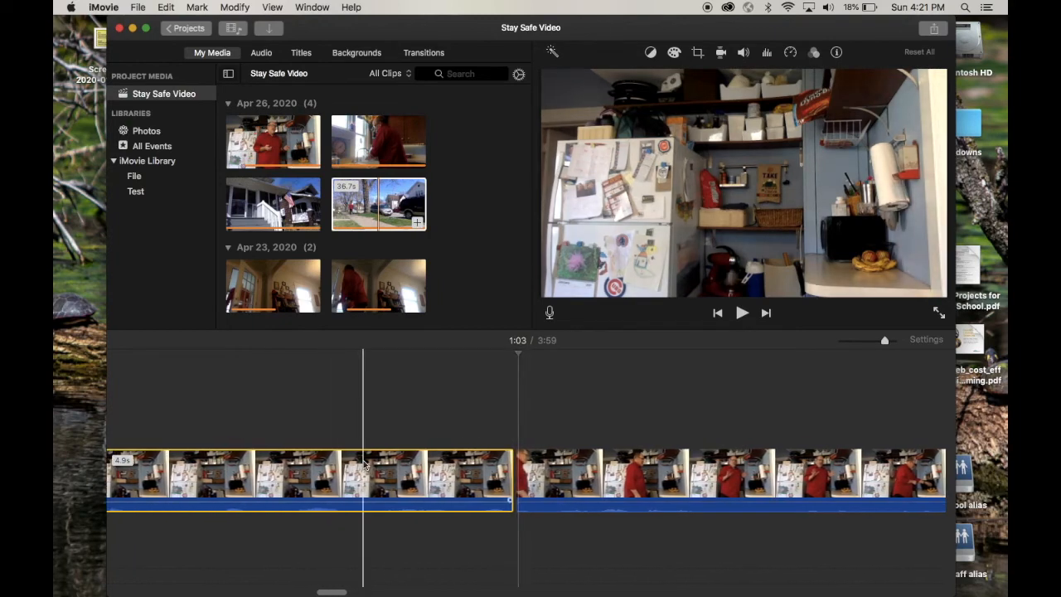
{"action": "key", "text": "Delete"}
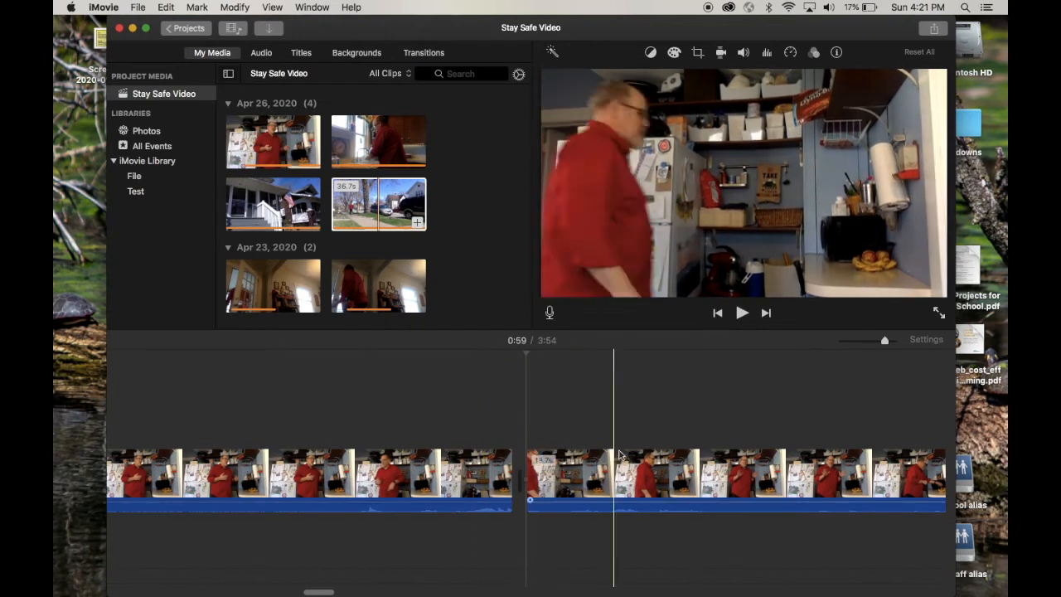
Add a freeze frame of the empty kitchen at 1:05 in the last kitchen clip and delete the footage after the freeze.
{"action": "scroll", "coordinate": [730, 472], "scroll_direction": "right", "scroll_amount": 5}
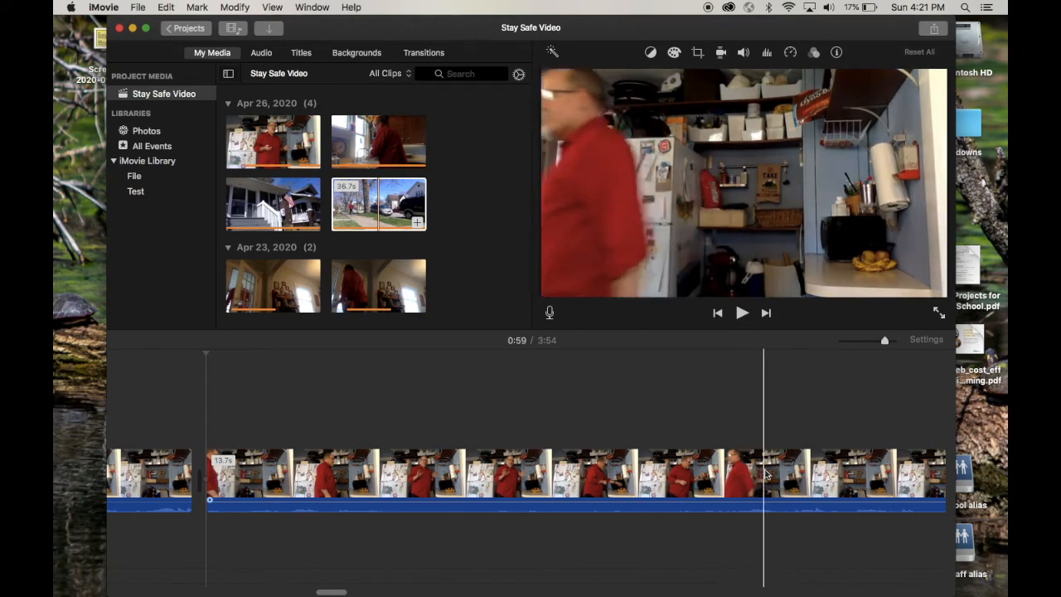
{"action": "left_click", "coordinate": [804, 475]}
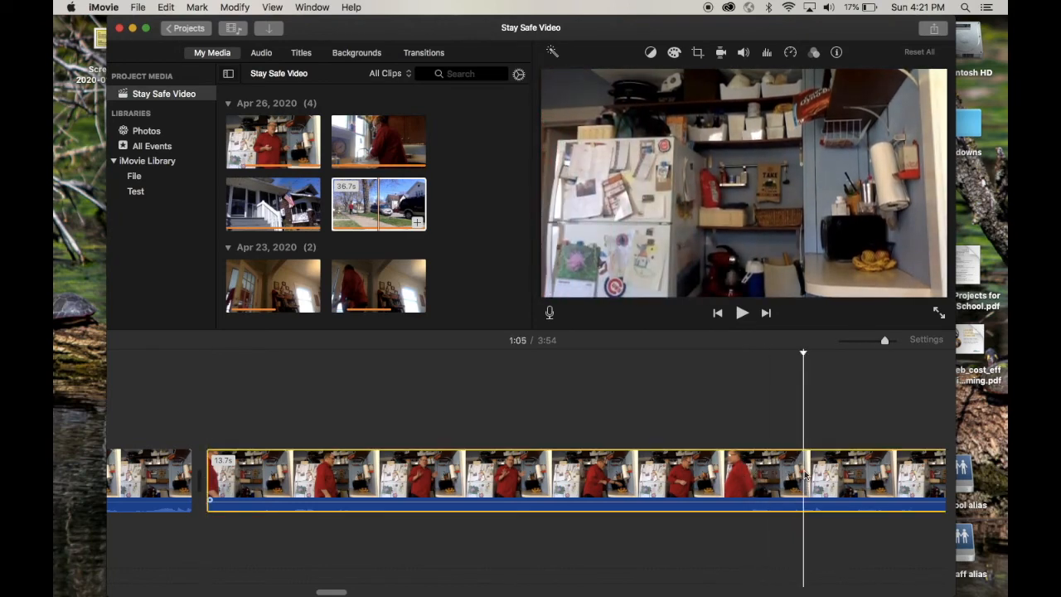
{"action": "right_click", "coordinate": [804, 475]}
{"action": "left_click", "coordinate": [838, 481]}
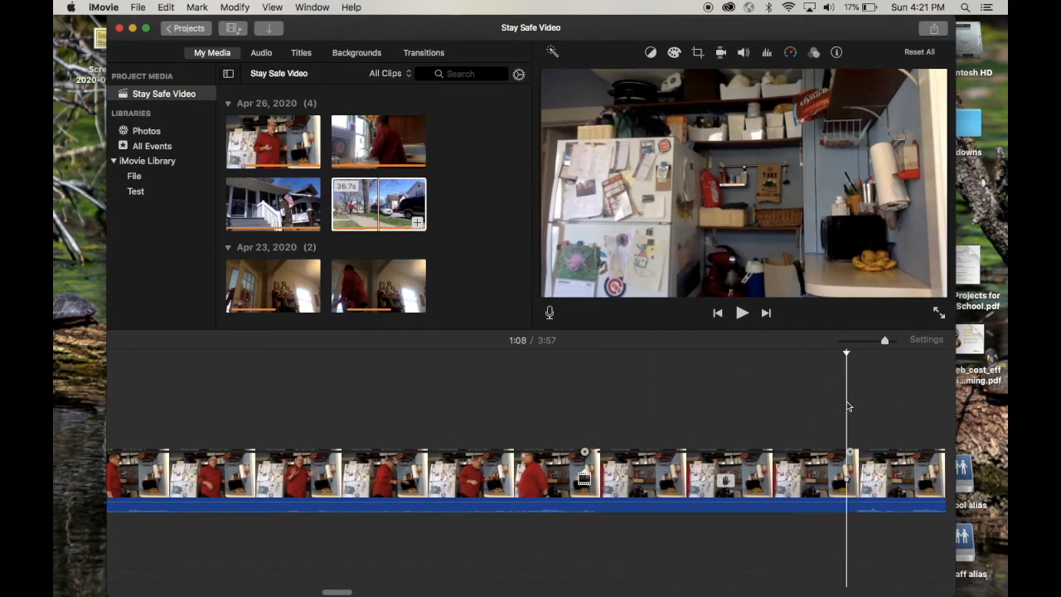
{"action": "scroll", "coordinate": [846, 405], "scroll_direction": "right", "scroll_amount": 10}
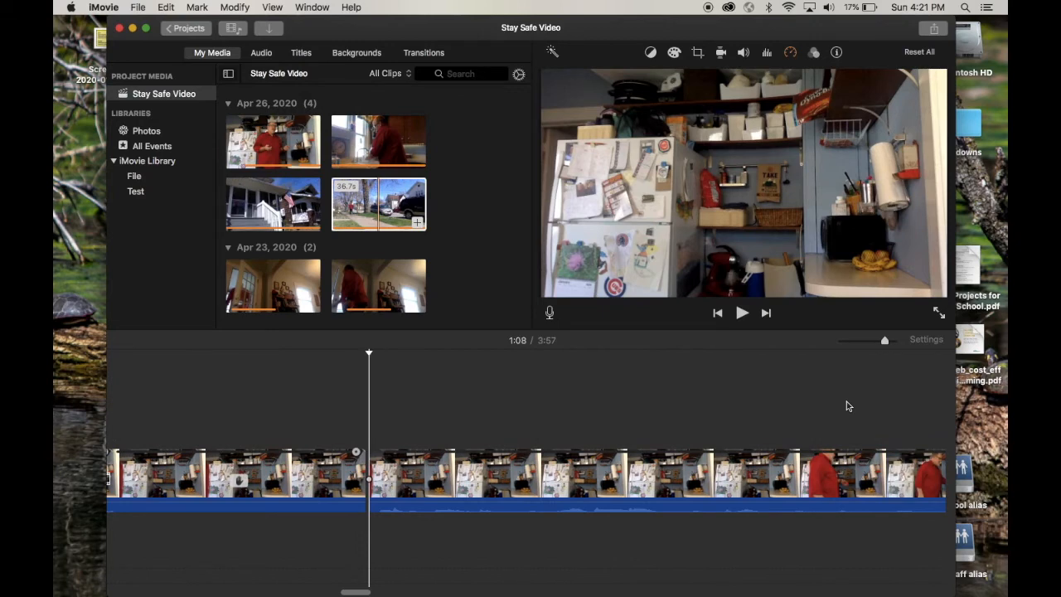
{"action": "left_click", "coordinate": [798, 468]}
{"action": "key", "text": "Delete"}
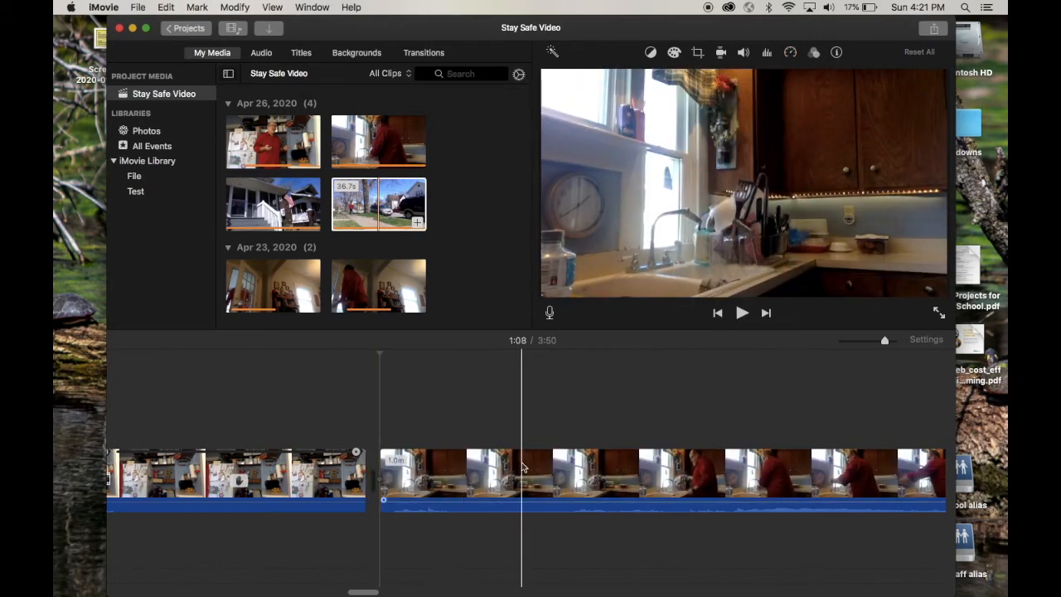
Split the hand-washing clip at 1:11, just before the man reaches the sink, and delete its opening.
{"action": "left_click", "coordinate": [602, 475]}
{"action": "key", "text": "super+b"}
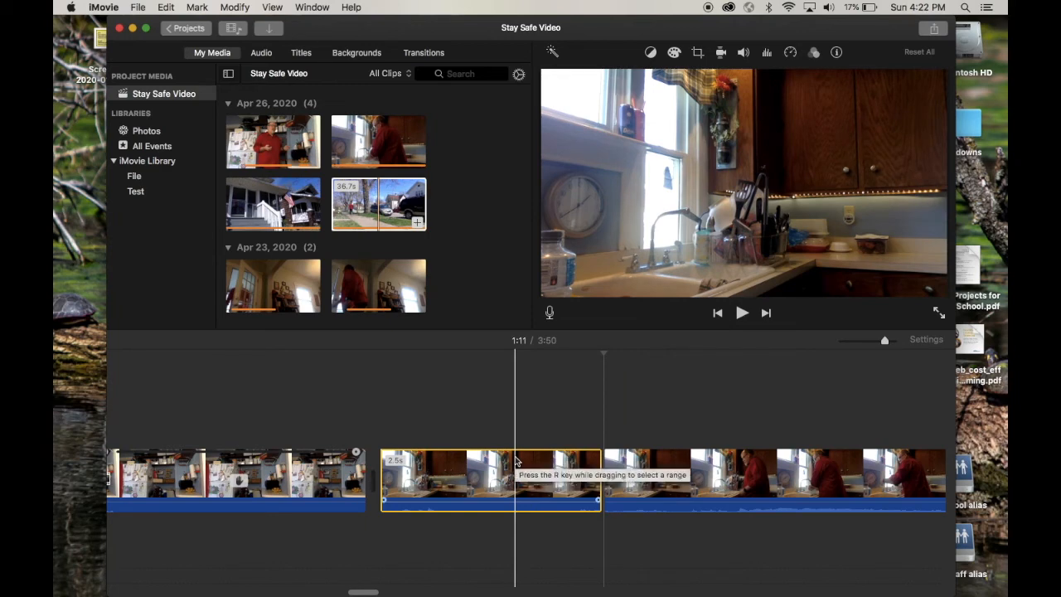
{"action": "key", "text": "Delete"}
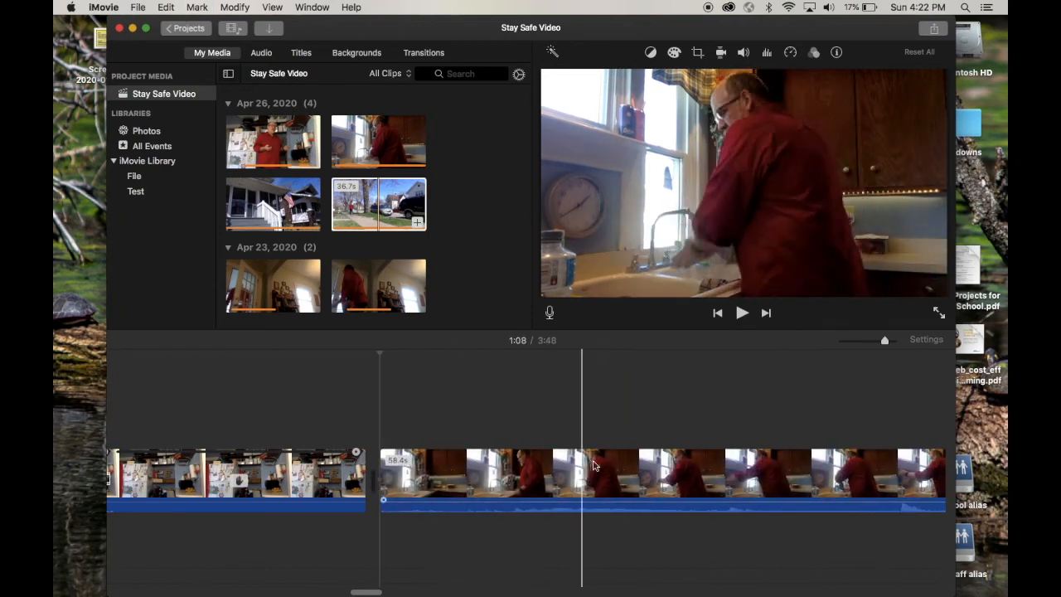
Split the hand-washing clip at 1:44, after the man leaves the sink, and delete the rest of the clip.
{"action": "scroll", "coordinate": [638, 467], "scroll_direction": "right", "scroll_amount": 3}
{"action": "key", "text": "super+minus"}
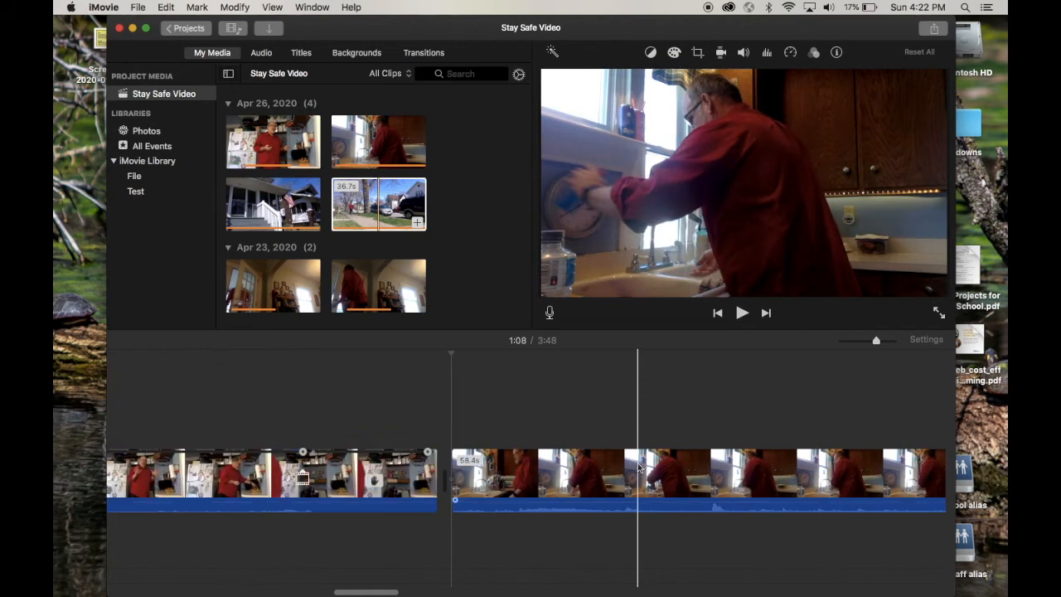
{"action": "scroll", "coordinate": [727, 466], "scroll_direction": "right", "scroll_amount": 5}
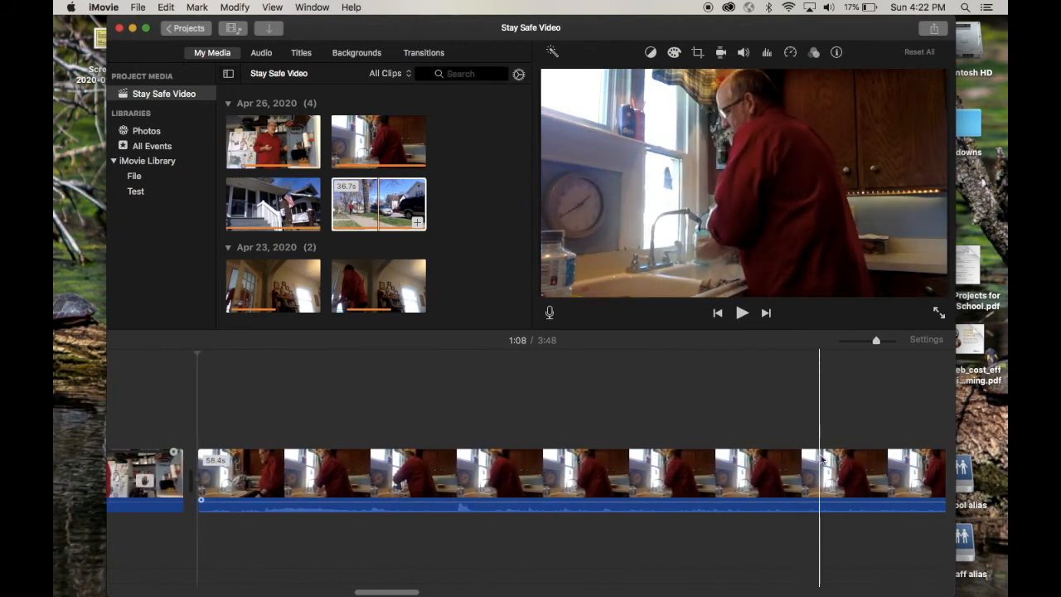
{"action": "scroll", "coordinate": [821, 459], "scroll_direction": "right", "scroll_amount": 5}
{"action": "scroll", "coordinate": [897, 455], "scroll_direction": "right", "scroll_amount": 3}
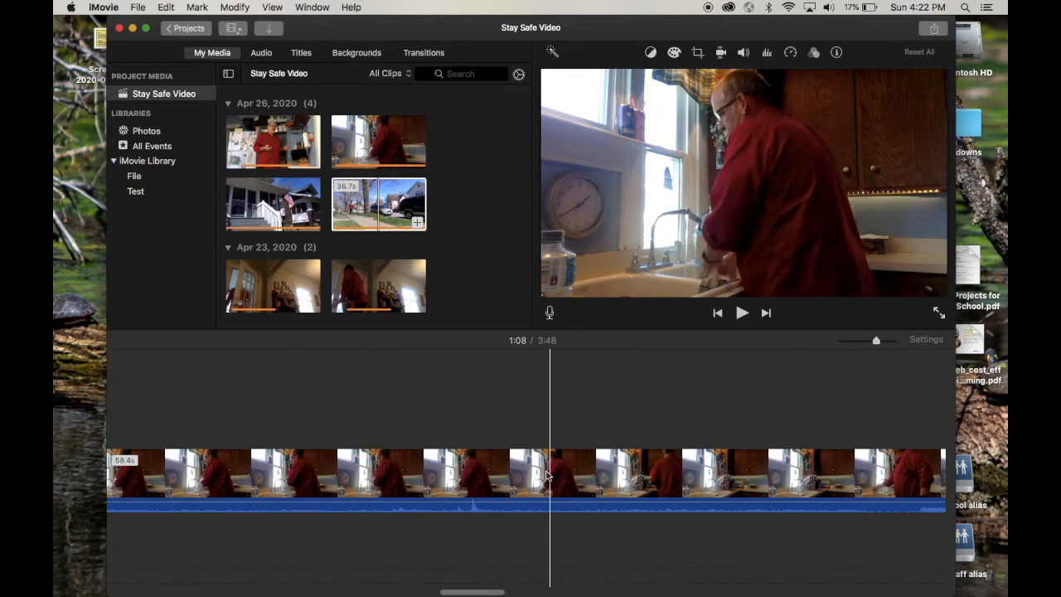
{"action": "left_click", "coordinate": [704, 498]}
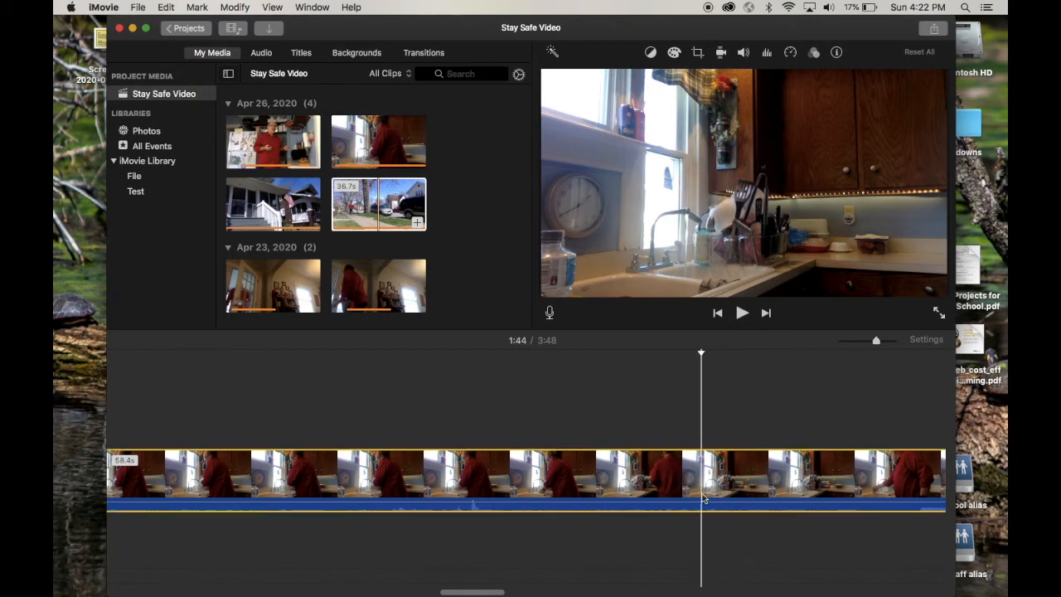
{"action": "key", "text": "super+b"}
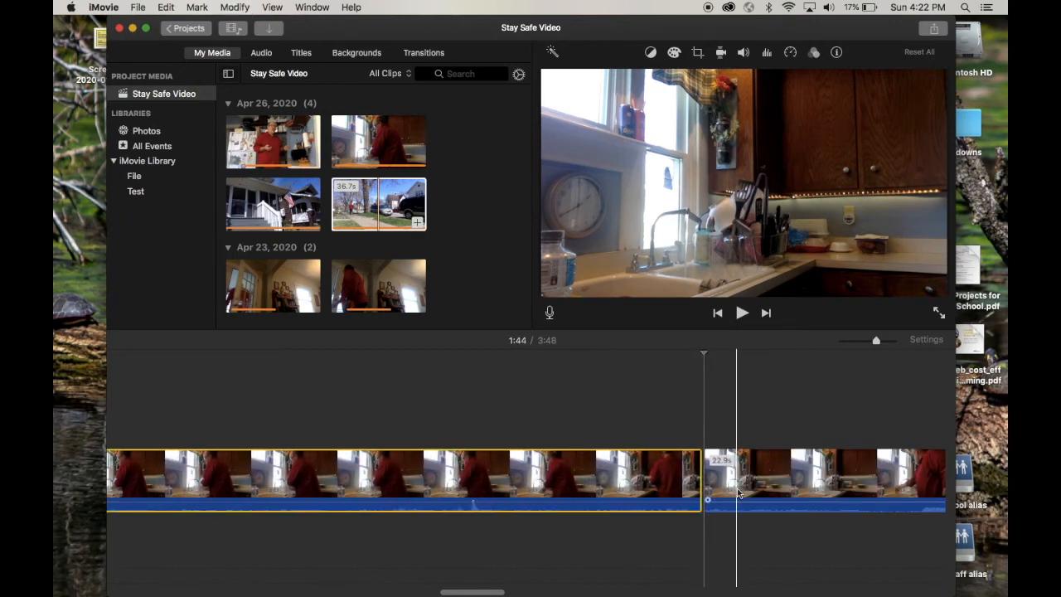
{"action": "left_click", "coordinate": [828, 481]}
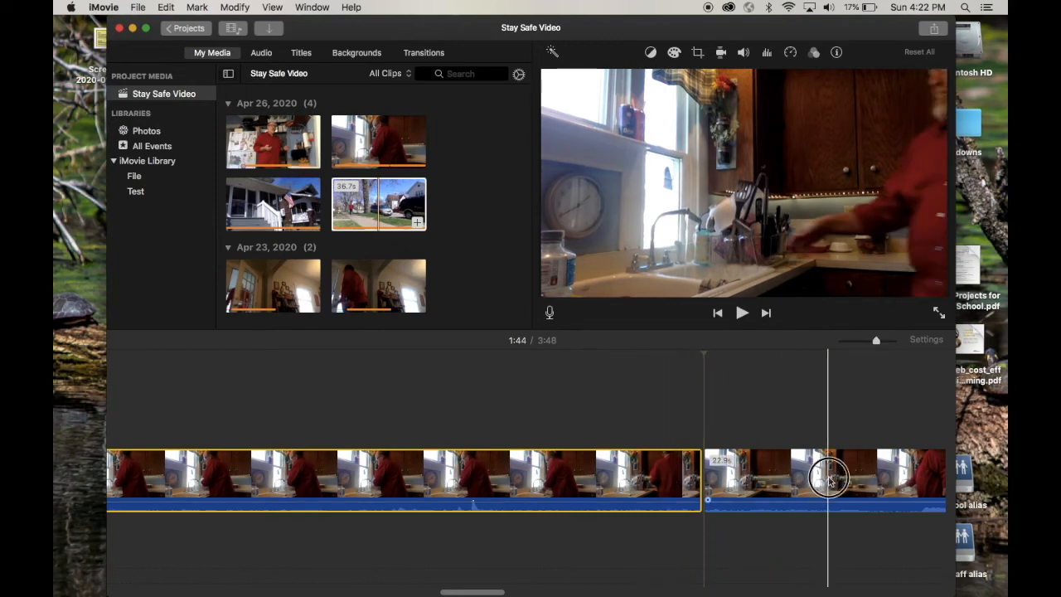
{"action": "key", "text": "Delete"}
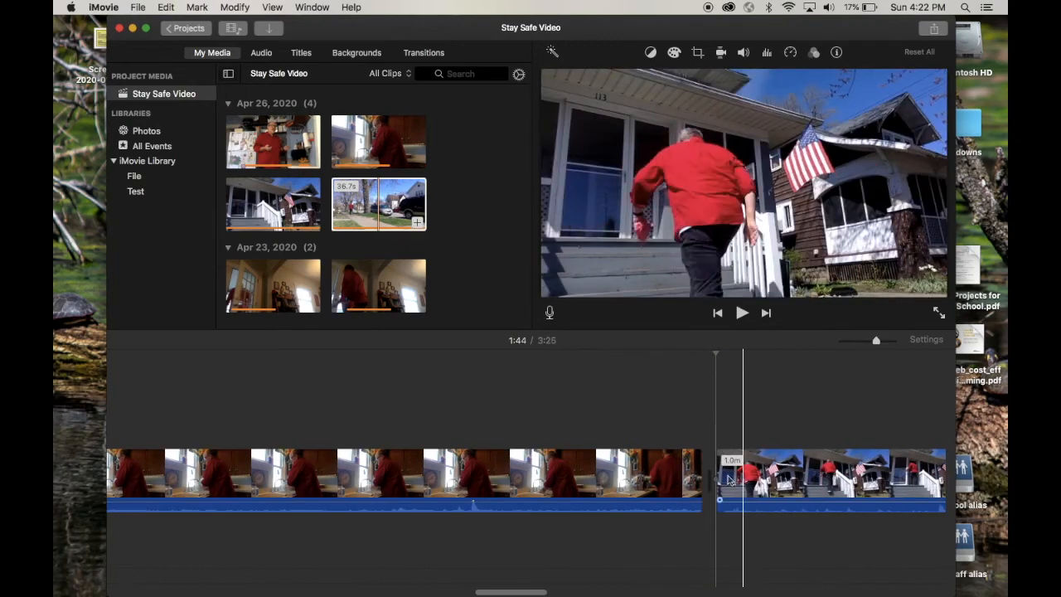
Move the hand-washing clip between the two kitchen clips and play back its beginning.
{"action": "key", "text": "super+minus"}
{"action": "key", "text": "super+minus"}
{"action": "key", "text": "super+minus"}
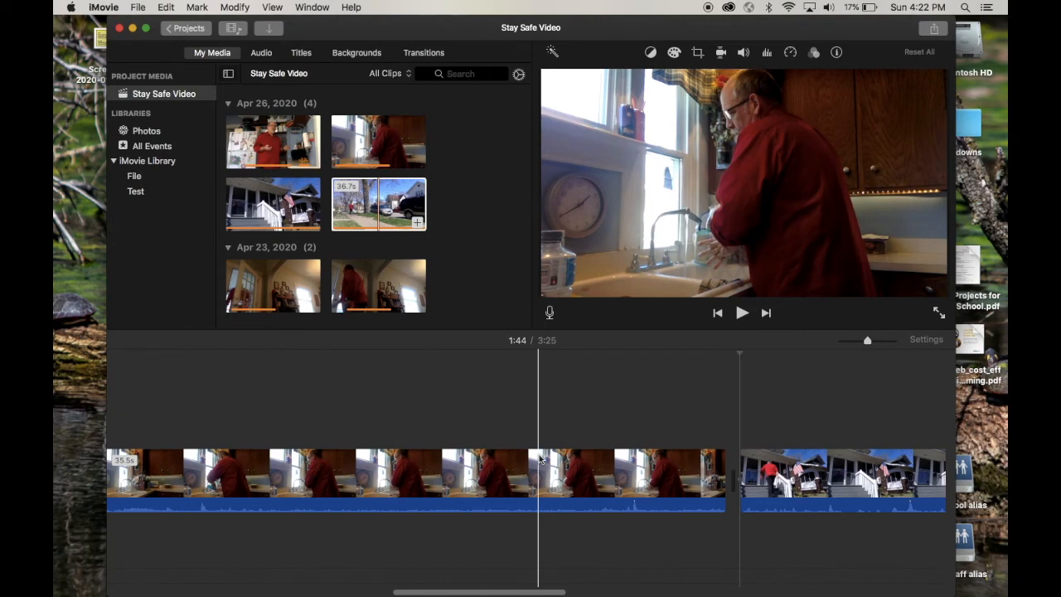
{"action": "left_click_drag", "start_coordinate": [514, 460], "coordinate": [377, 464]}
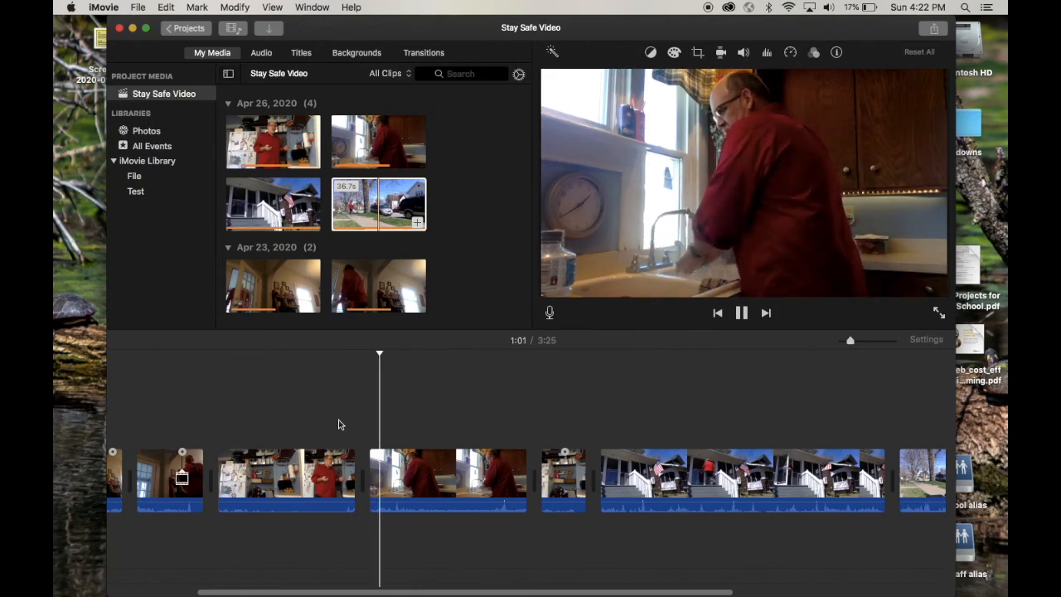
{"action": "key", "text": "space"}
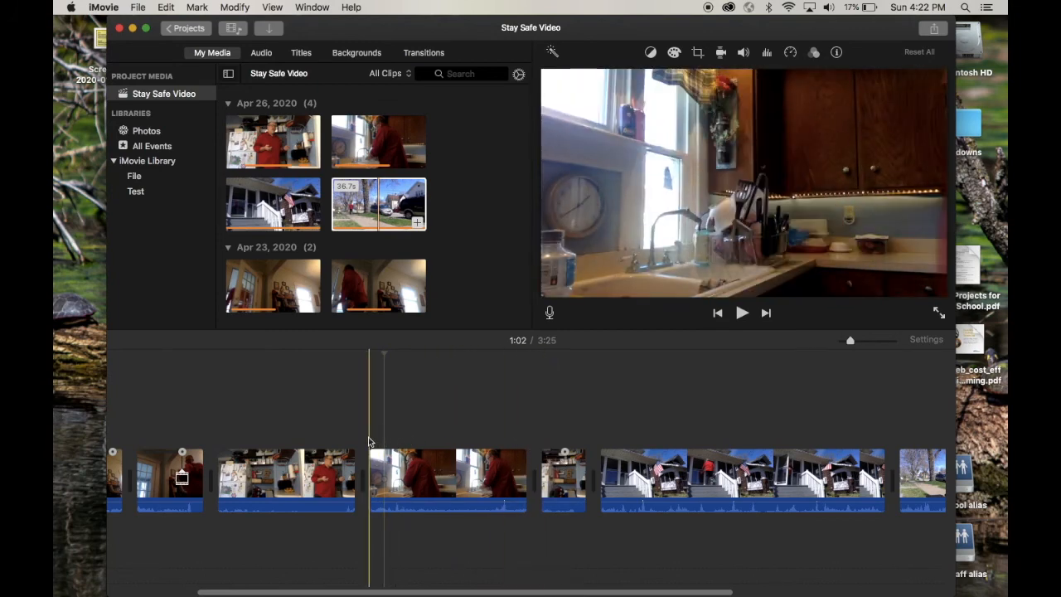
Split the first kitchen clip at 0:58, just before the hand-washing clip, and delete its short empty tail.
{"action": "scroll", "coordinate": [369, 440], "scroll_direction": "up", "scroll_amount": 3}
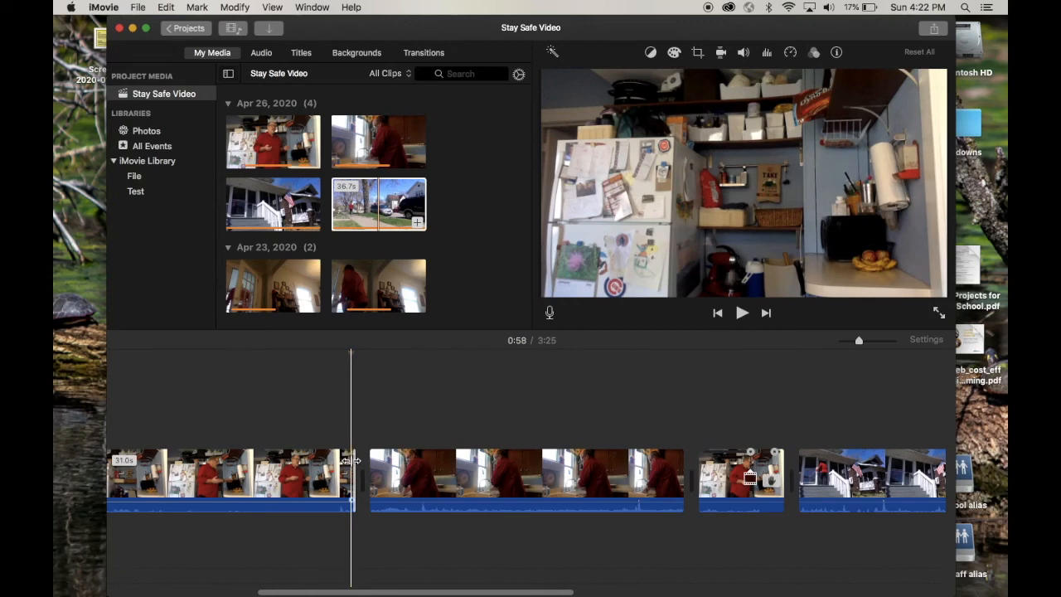
{"action": "key", "text": "super+b"}
{"action": "key", "text": "Delete"}
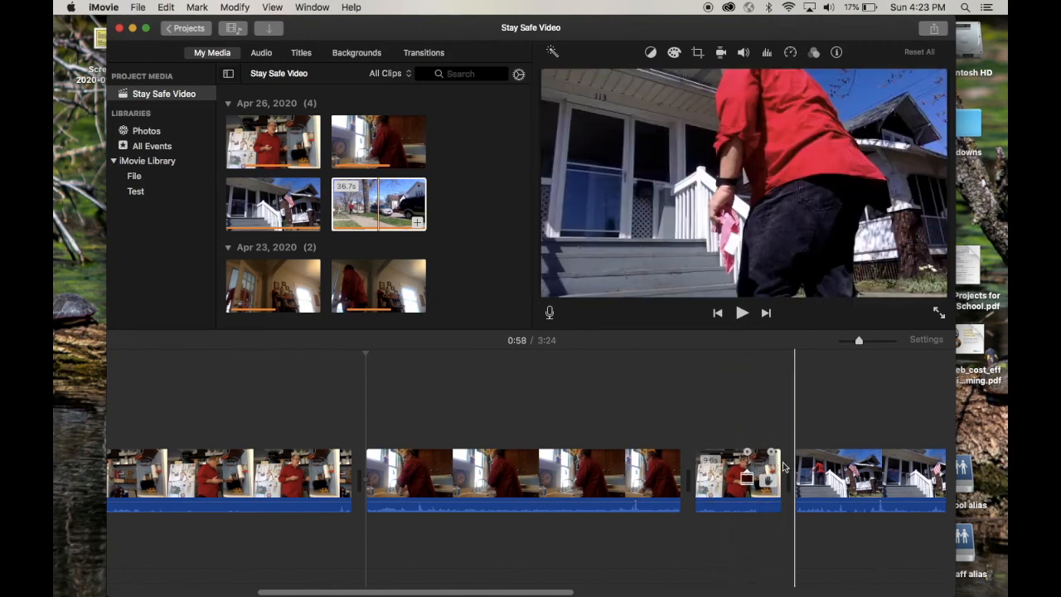
Split the porch clip at 1:53, where the steps are empty, and delete the opening part.
{"action": "scroll", "coordinate": [794, 466], "scroll_direction": "right", "scroll_amount": 5}
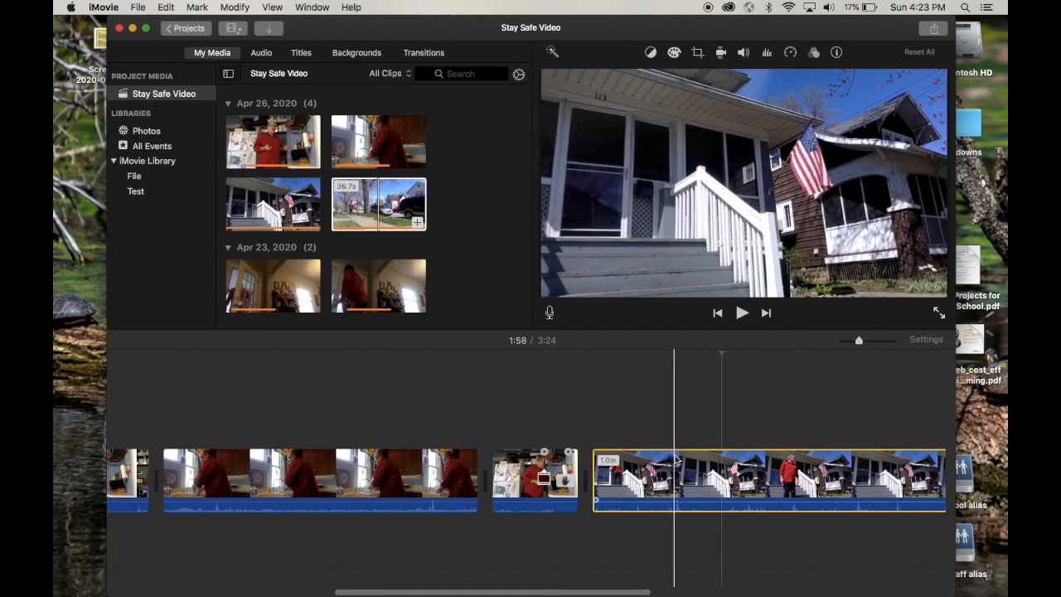
{"action": "left_click", "coordinate": [681, 458]}
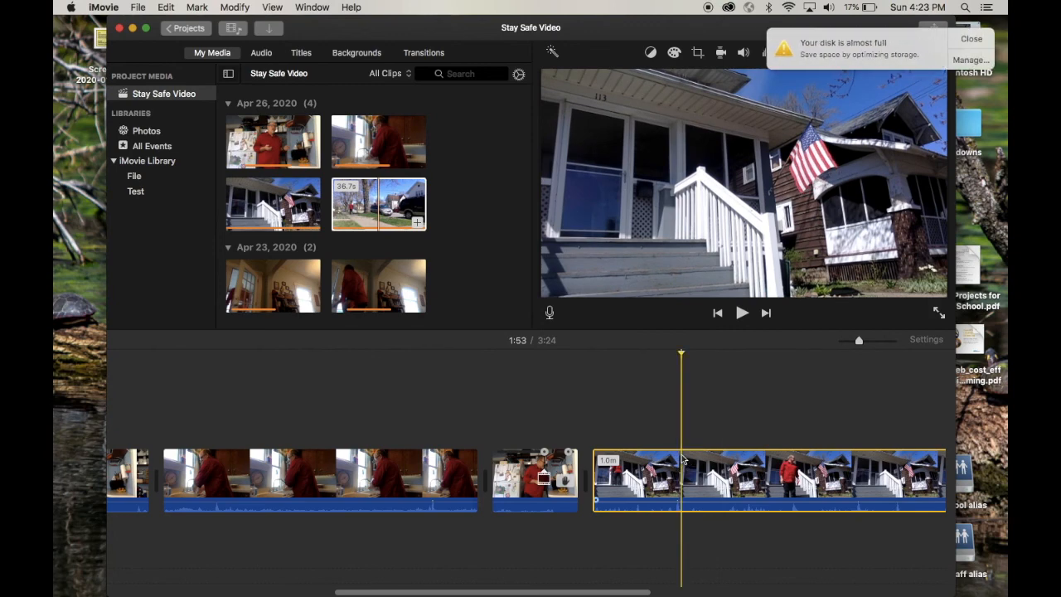
{"action": "key", "text": "super+b"}
{"action": "key", "text": "BackSpace"}
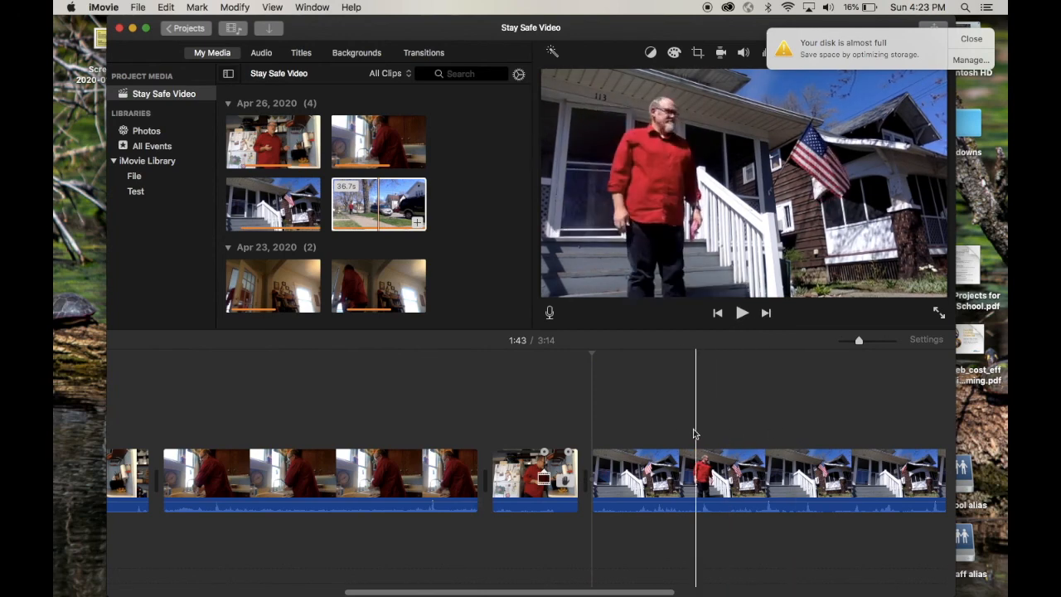
Split the porch clip at 1:58, where the man stands in front of the steps, and select the first part at 1:55.
{"action": "left_click", "coordinate": [728, 464]}
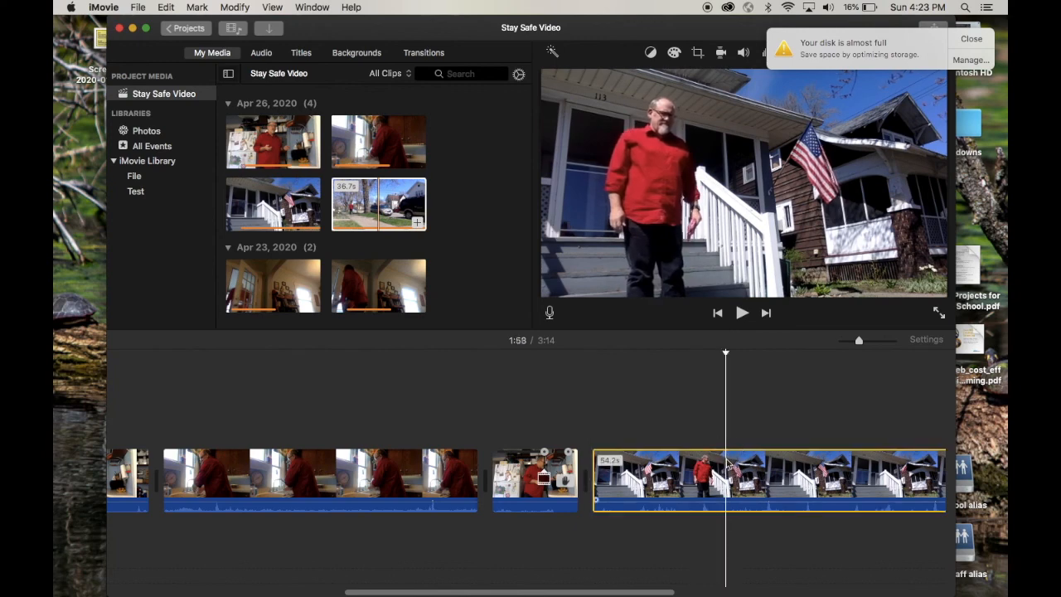
{"action": "key", "text": "super+b"}
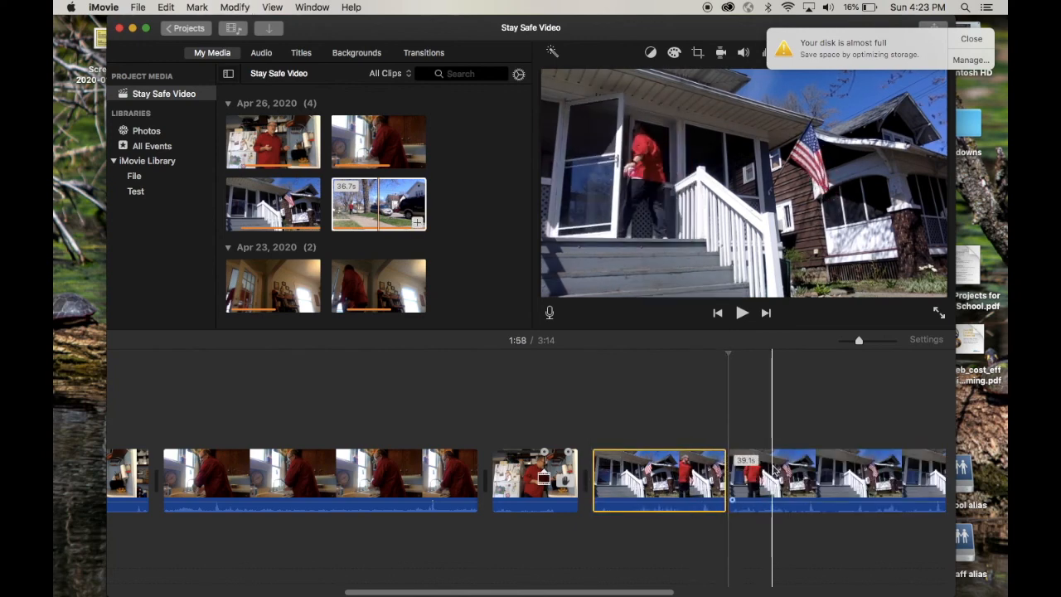
{"action": "left_click", "coordinate": [696, 470]}
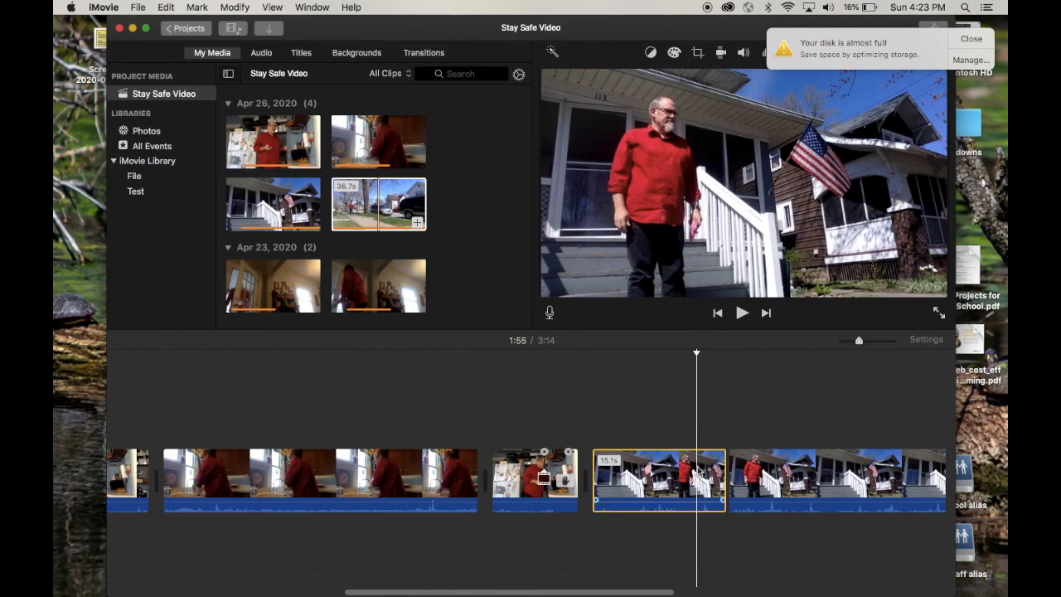